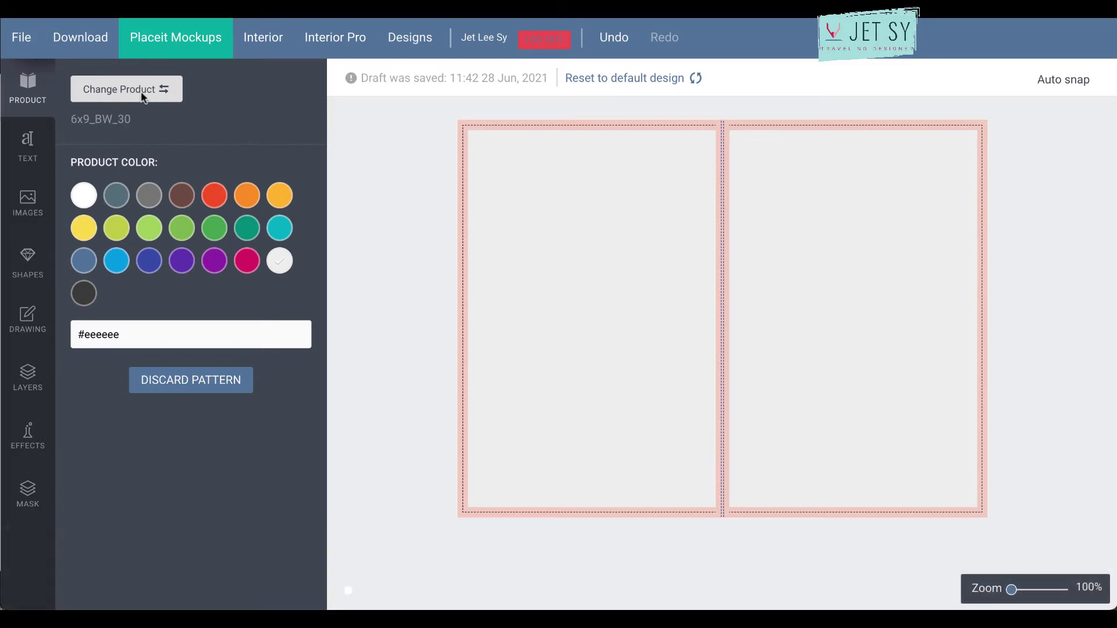
{"action": "left_click", "coordinate": [143, 97]}
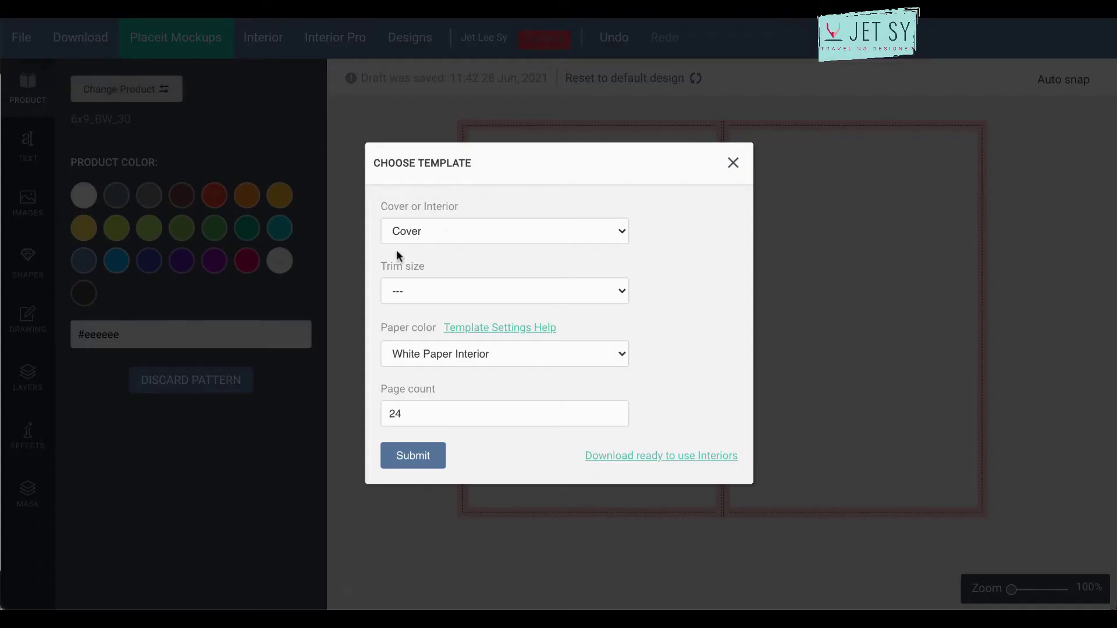
{"action": "left_click", "coordinate": [441, 226]}
{"action": "left_click", "coordinate": [428, 291]}
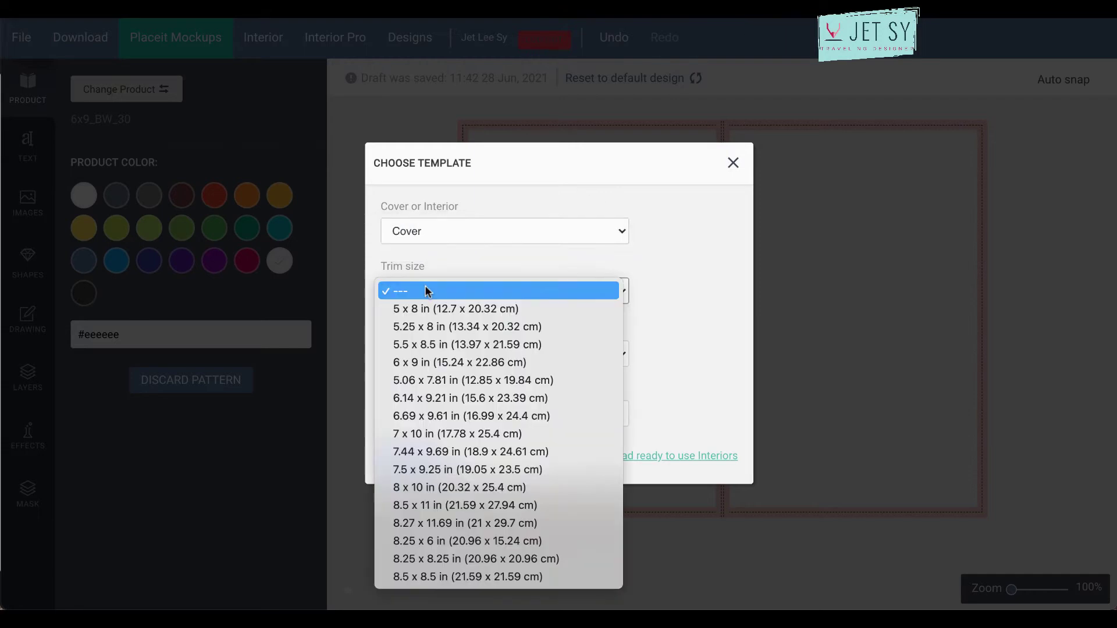
{"action": "left_click", "coordinate": [707, 322]}
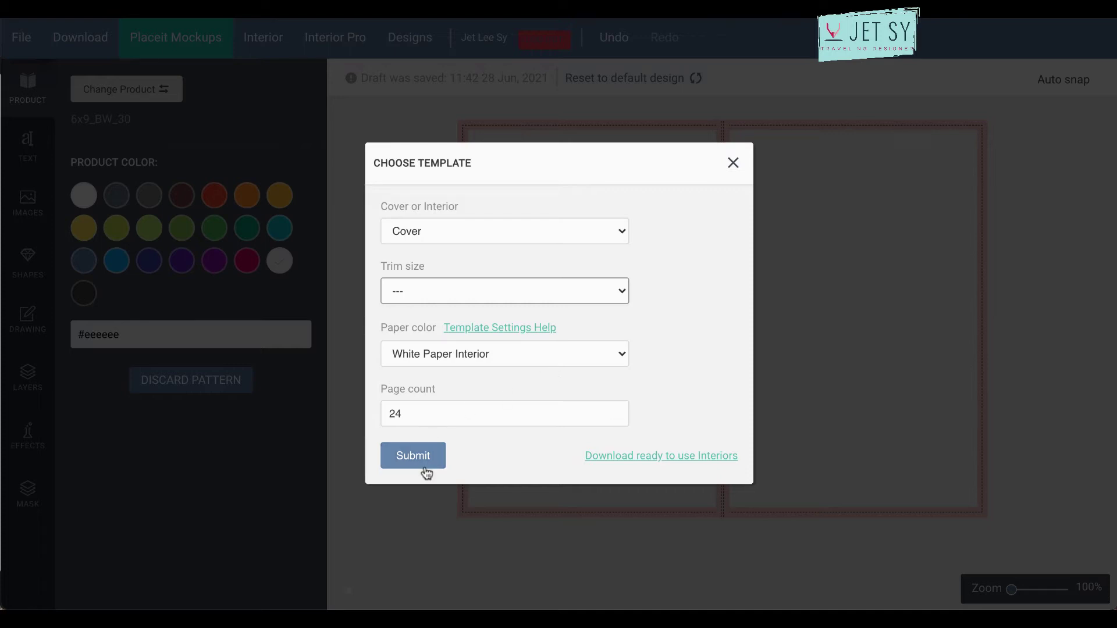
{"action": "left_click", "coordinate": [733, 164]}
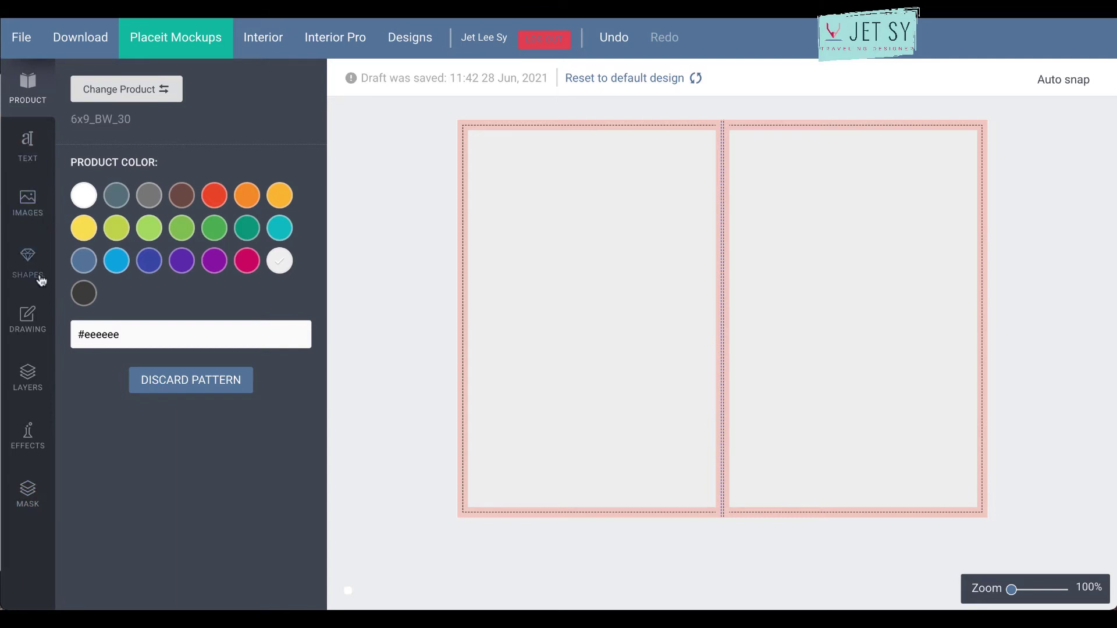
- Show the uploaded images library with the flower, yoga figures and JET PUBLISHING logo, briefly checking Shapes
{"action": "left_click", "coordinate": [26, 201]}
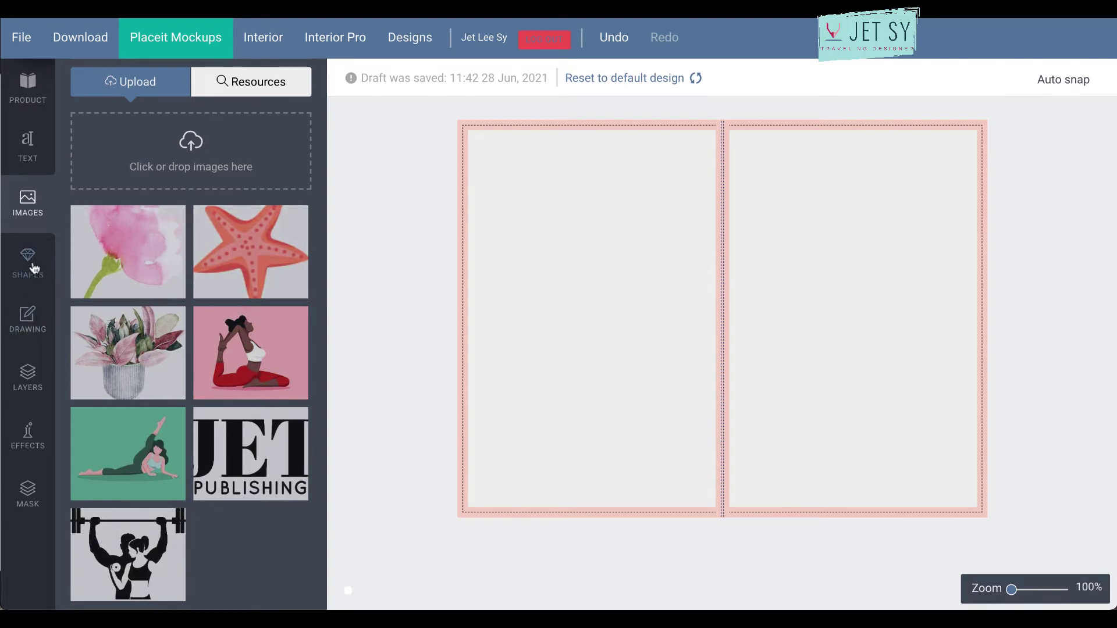
{"action": "left_click", "coordinate": [37, 266]}
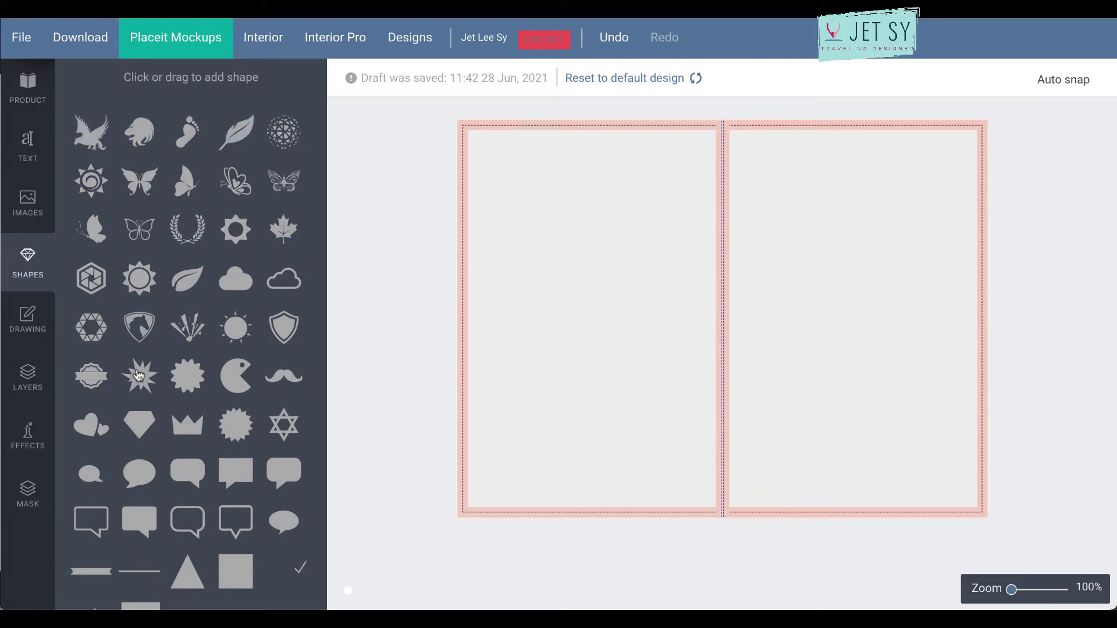
{"action": "scroll", "coordinate": [221, 479], "scroll_direction": "down", "scroll_amount": 1}
{"action": "scroll", "coordinate": [222, 479], "scroll_direction": "up", "scroll_amount": 1}
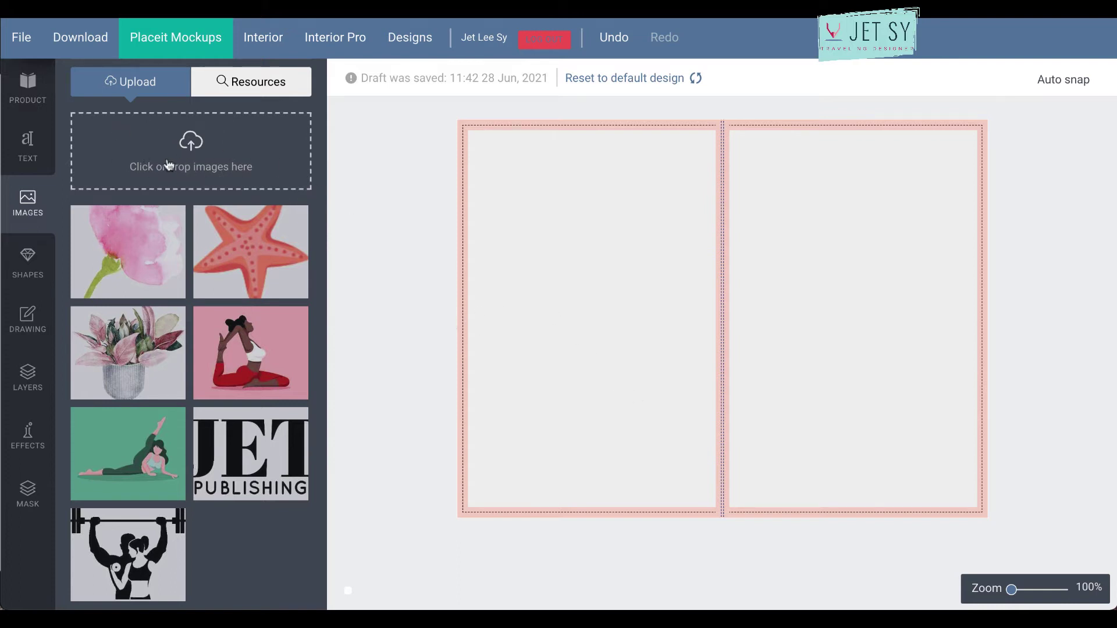
- Add the pink flower image, shrink it small, and tile it in a Vertical Bricks repeat pattern
{"action": "left_click", "coordinate": [145, 256]}
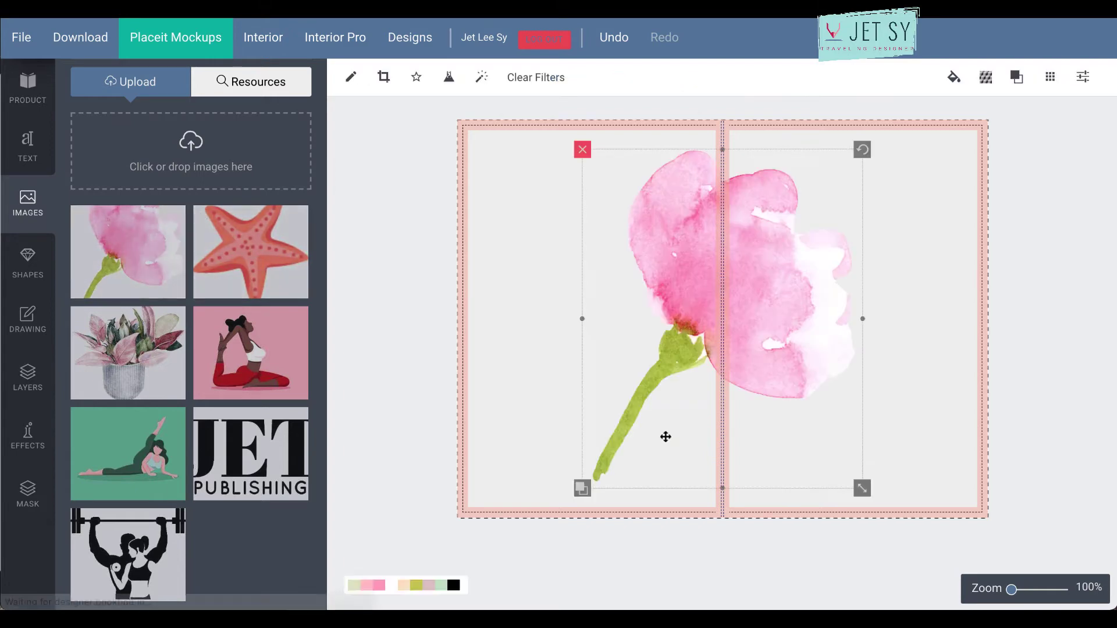
{"action": "left_click_drag", "start_coordinate": [856, 490], "coordinate": [731, 359]}
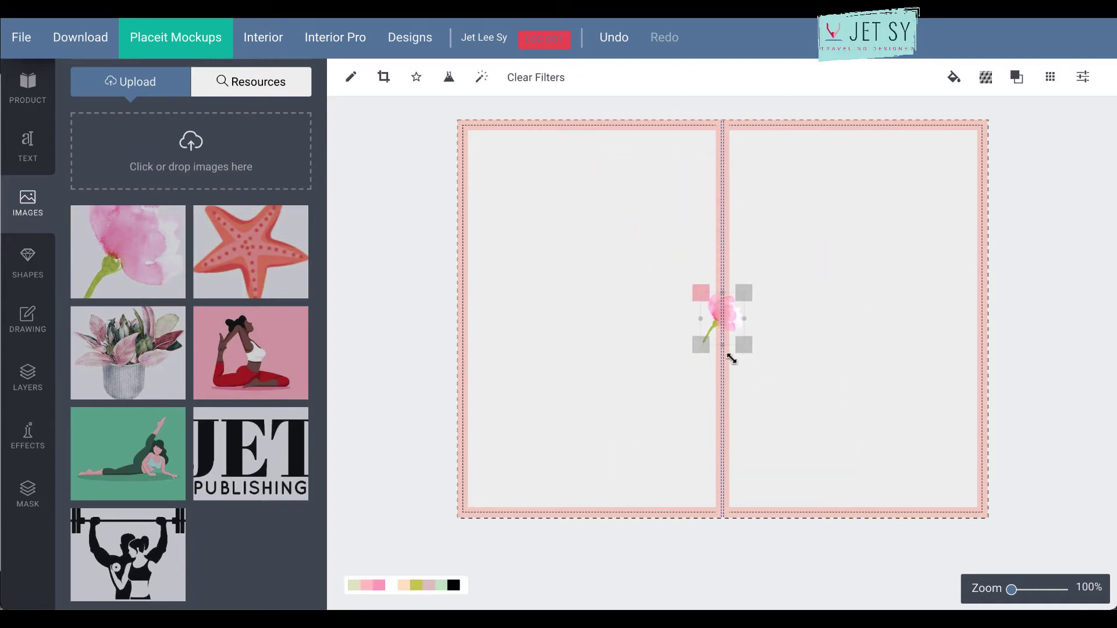
{"action": "left_click_drag", "start_coordinate": [723, 319], "coordinate": [856, 307]}
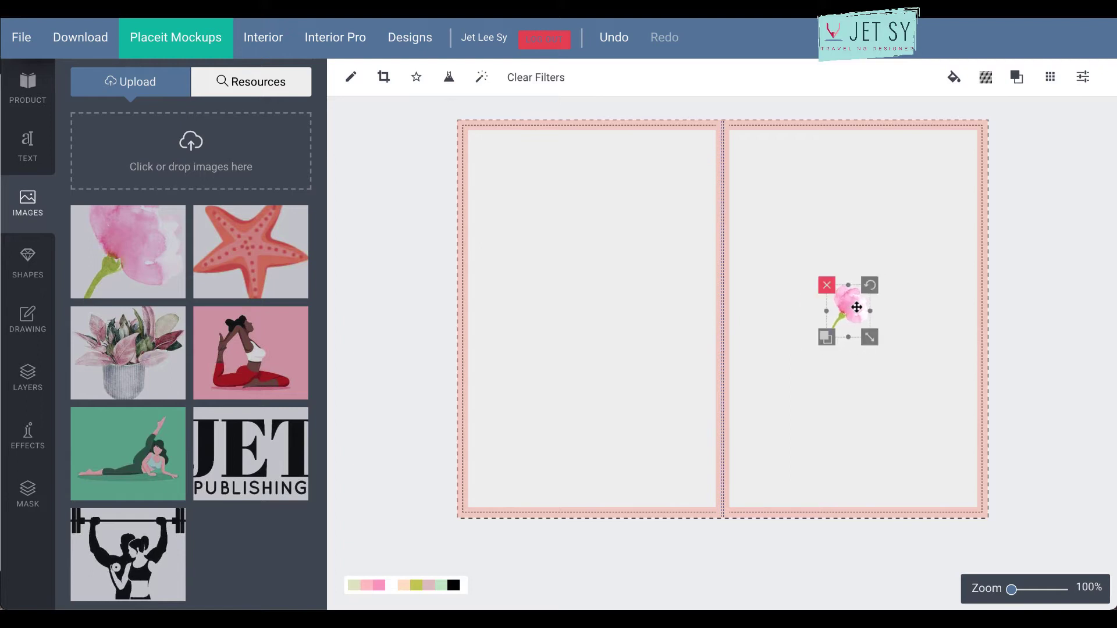
{"action": "left_click", "coordinate": [986, 86]}
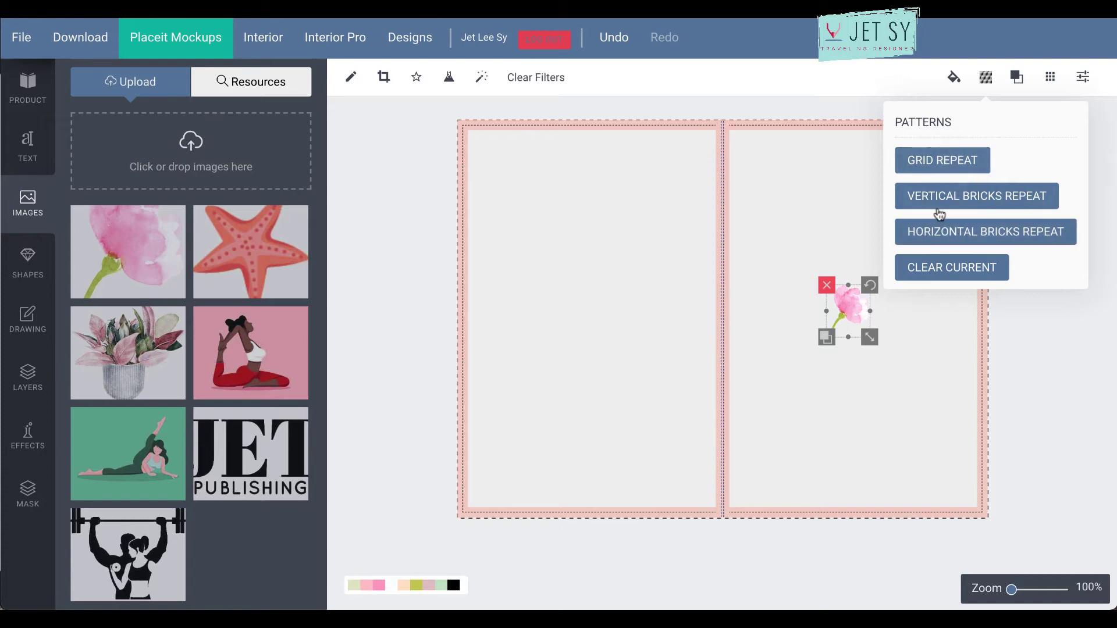
{"action": "left_click", "coordinate": [982, 203]}
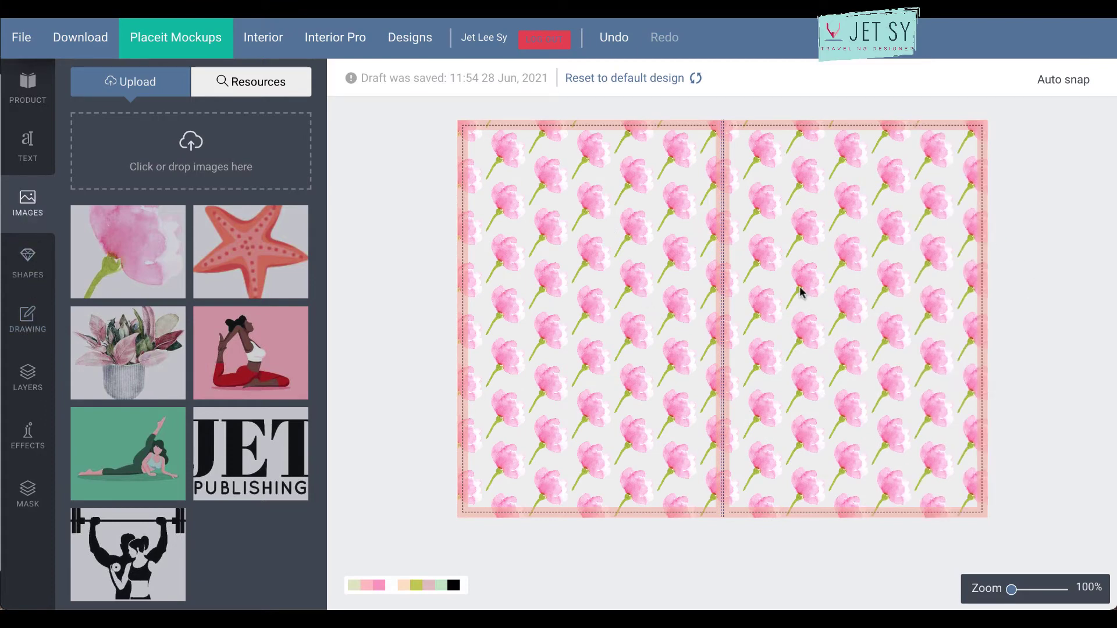
- Add a rectangle shape at the top of the front cover and fill it magenta
{"action": "left_click", "coordinate": [27, 320]}
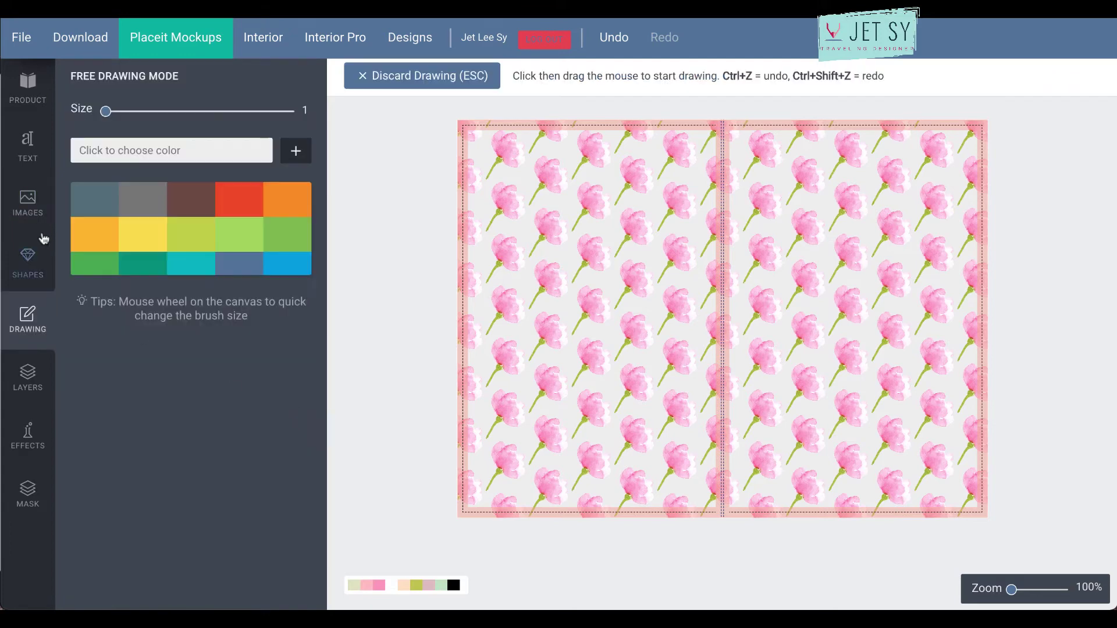
{"action": "left_click", "coordinate": [32, 259]}
{"action": "scroll", "coordinate": [155, 557], "scroll_direction": "down", "scroll_amount": 2}
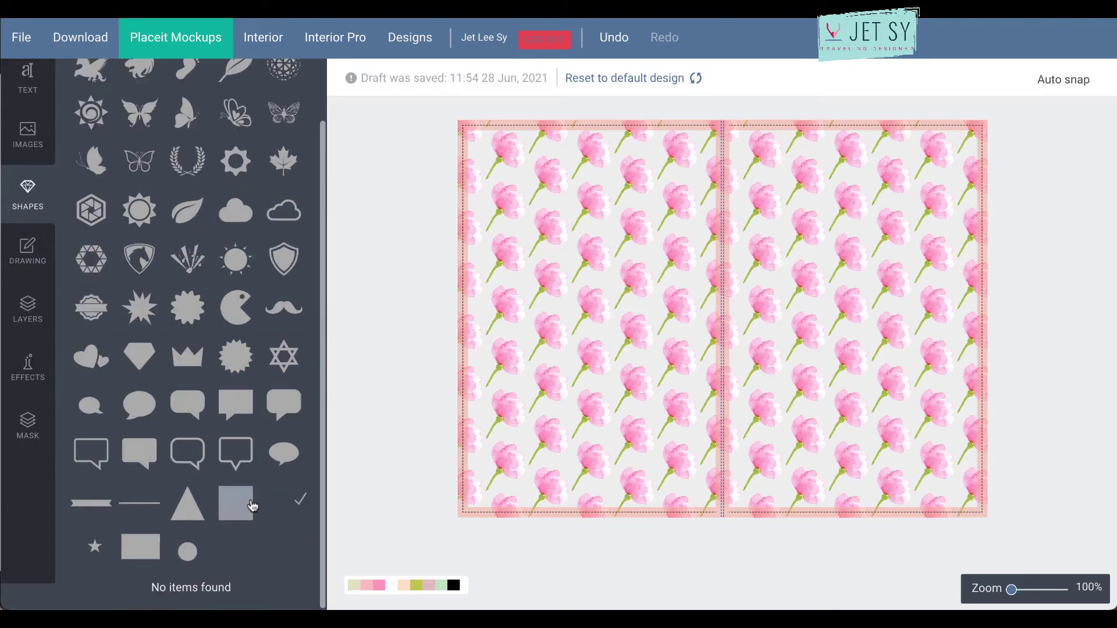
{"action": "left_click", "coordinate": [154, 558]}
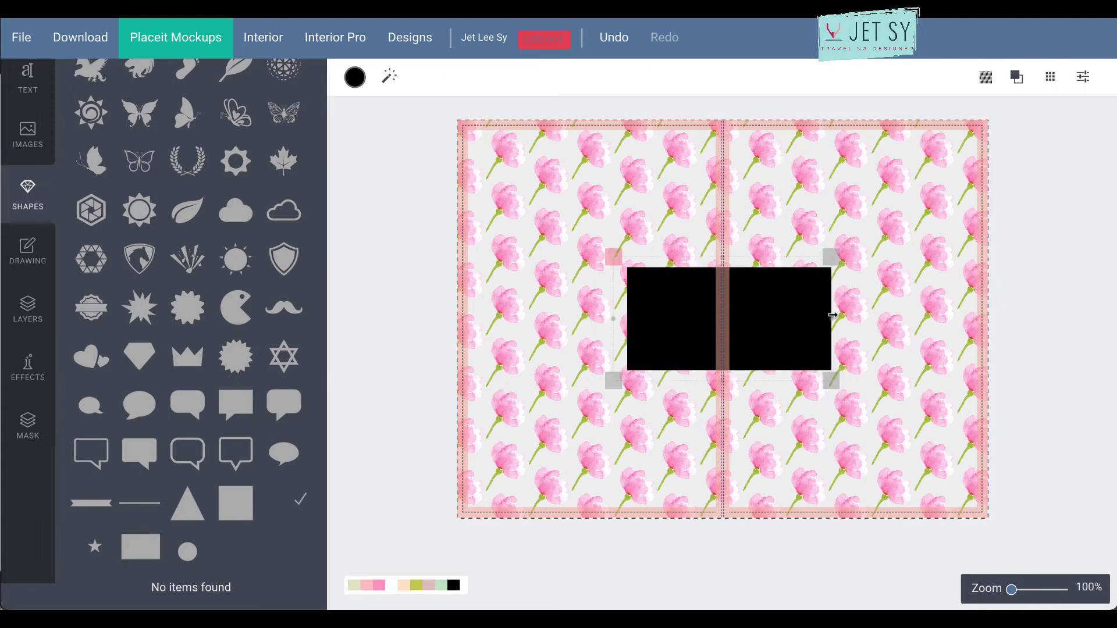
{"action": "left_click_drag", "start_coordinate": [765, 312], "coordinate": [888, 211]}
{"action": "left_click", "coordinate": [355, 77]}
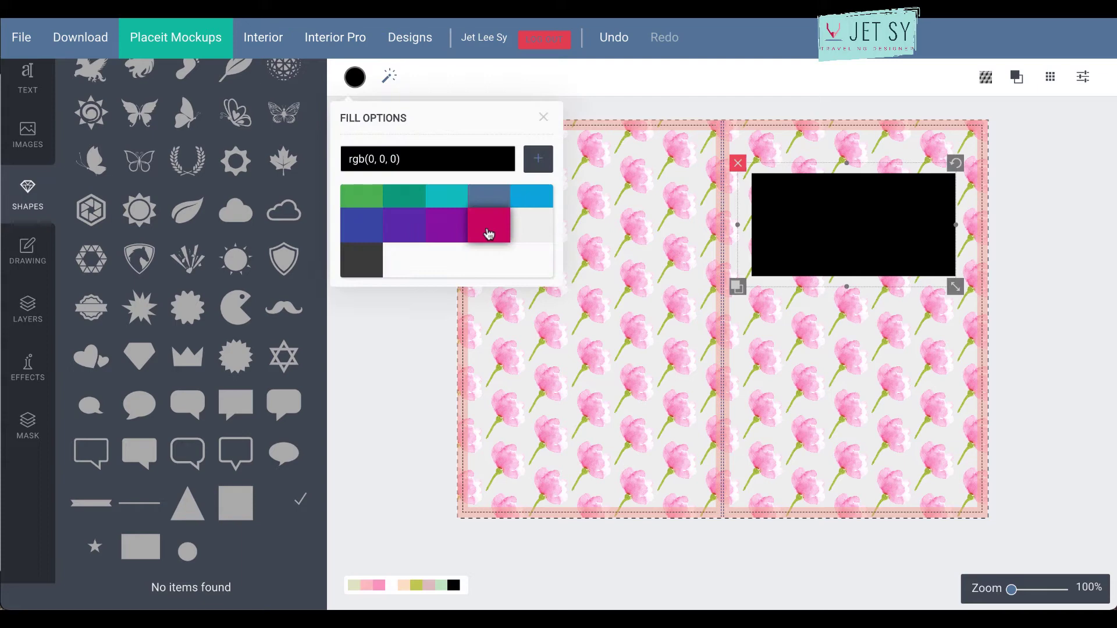
{"action": "left_click", "coordinate": [489, 234]}
{"action": "left_click", "coordinate": [489, 232]}
{"action": "left_click", "coordinate": [563, 117]}
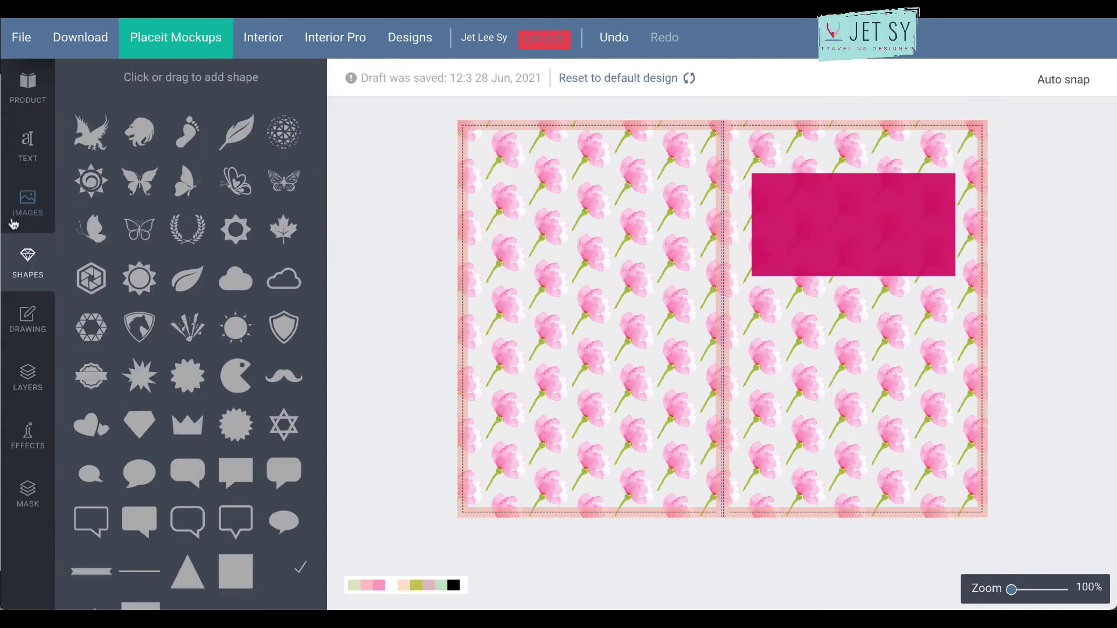
- Add an Oswald text reading 'BOOK COVER TITLE' and place it on the magenta rectangle
{"action": "left_click", "coordinate": [28, 145]}
{"action": "scroll", "coordinate": [195, 480], "scroll_direction": "down", "scroll_amount": 5}
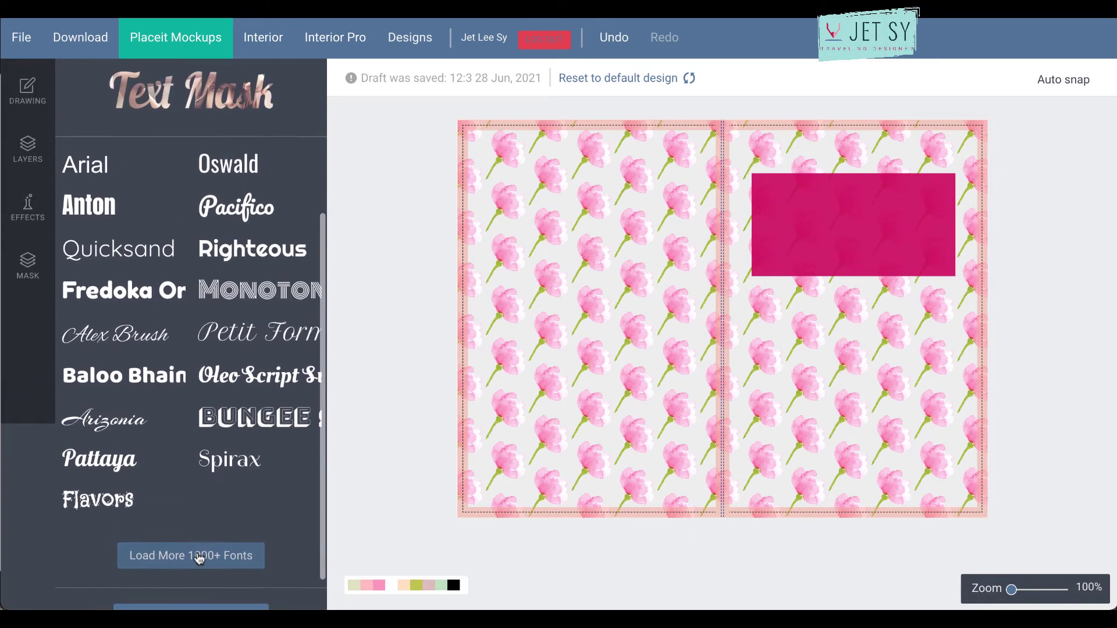
{"action": "scroll", "coordinate": [198, 558], "scroll_direction": "up", "scroll_amount": 2}
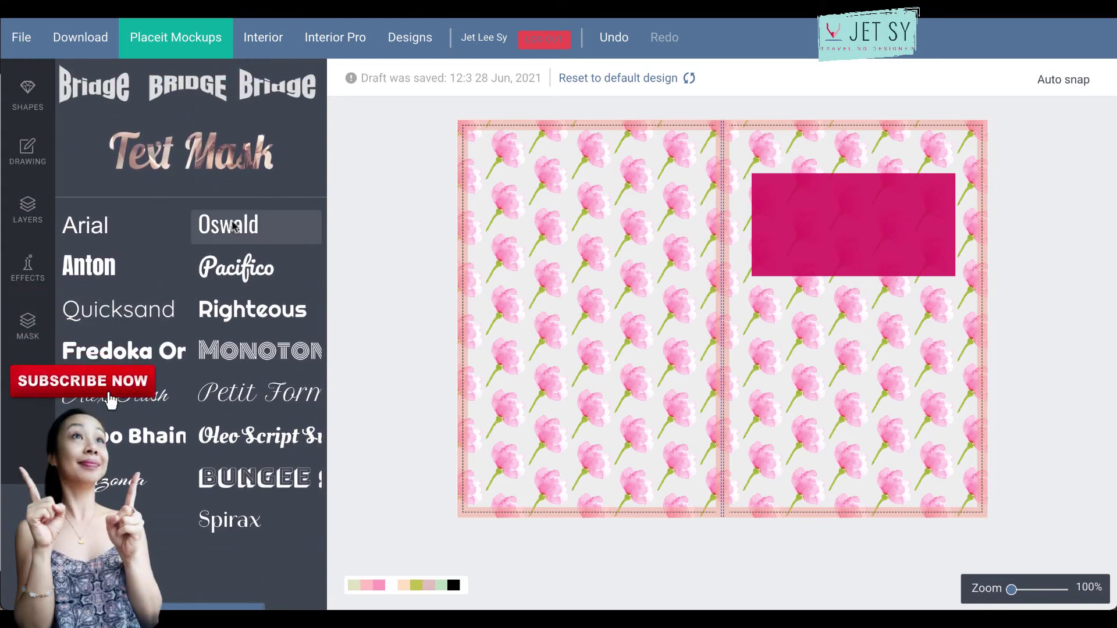
{"action": "left_click", "coordinate": [233, 227]}
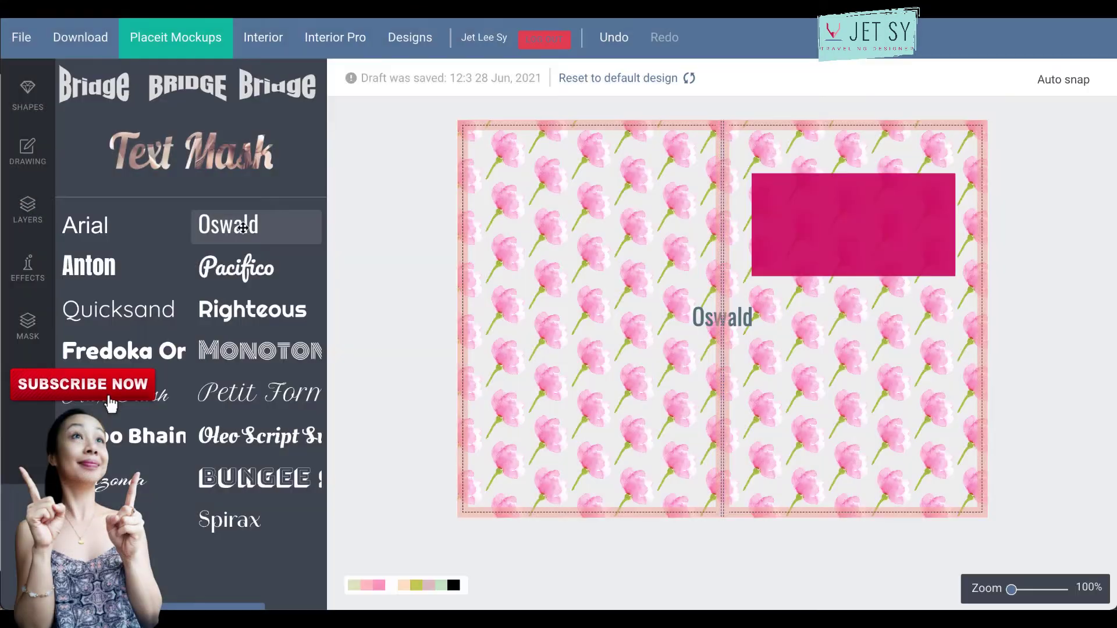
{"action": "left_click", "coordinate": [747, 327]}
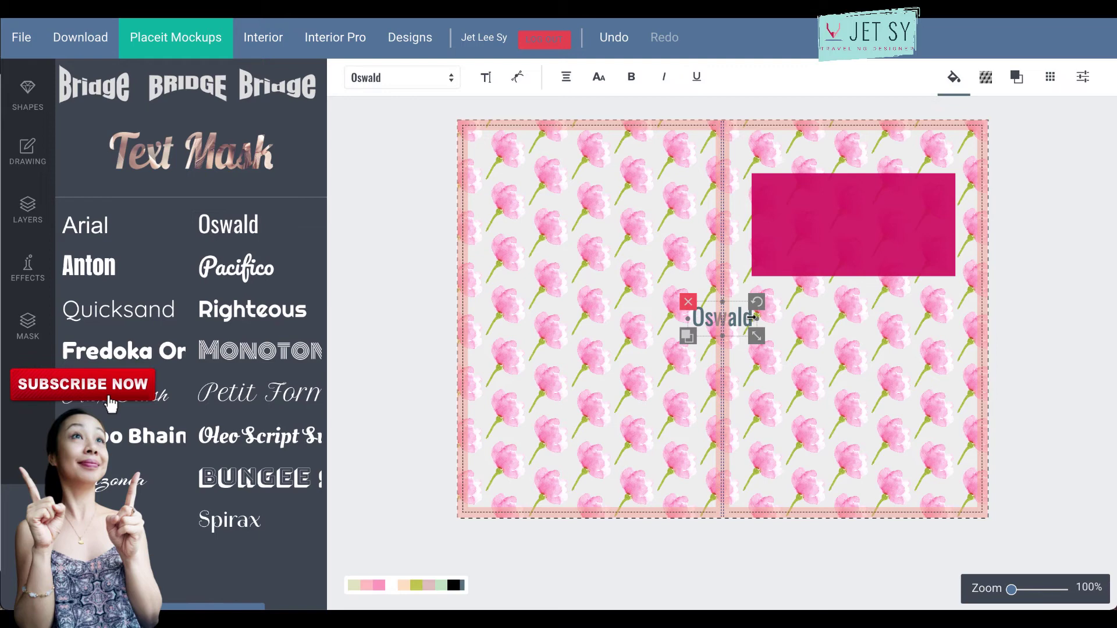
{"action": "left_click", "coordinate": [486, 79]}
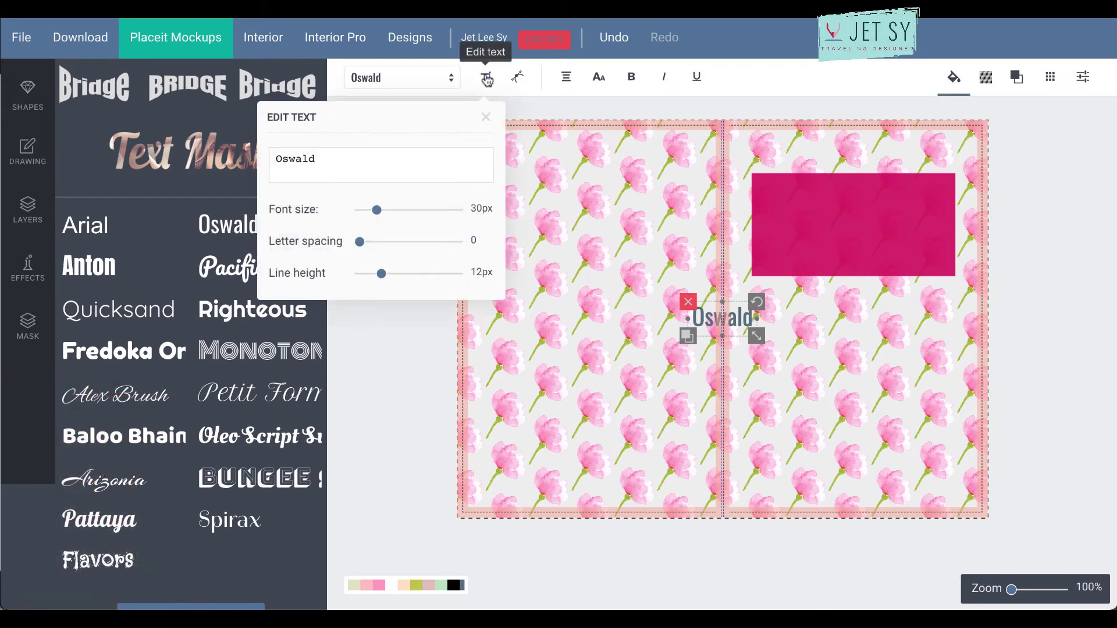
{"action": "double_click", "coordinate": [365, 163]}
{"action": "type", "text": "BOOK C"}
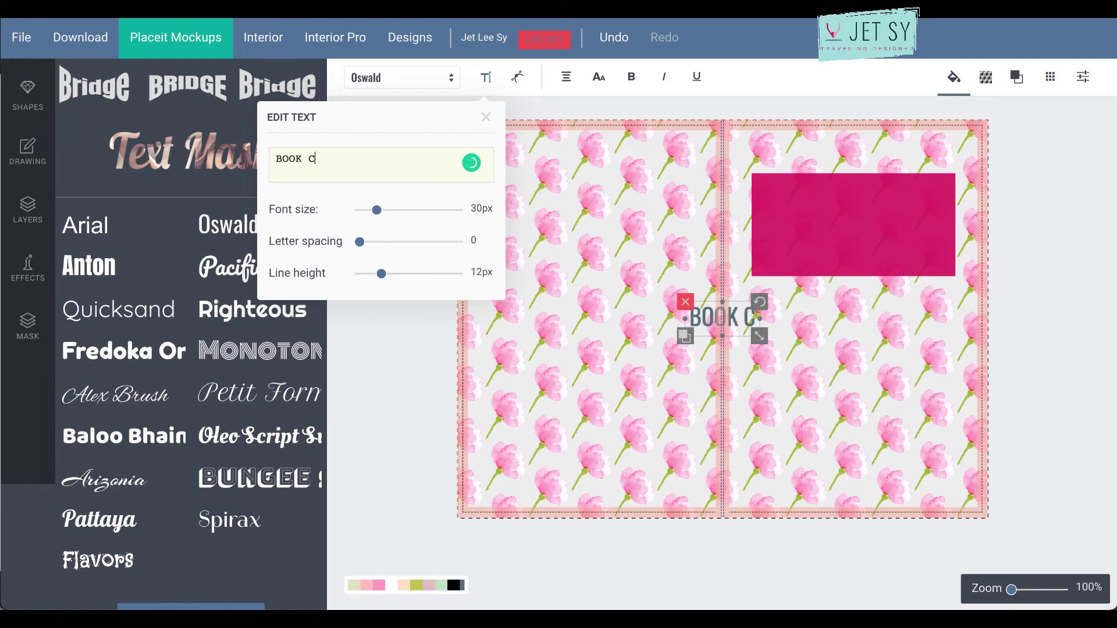
{"action": "key", "text": "BackSpace"}
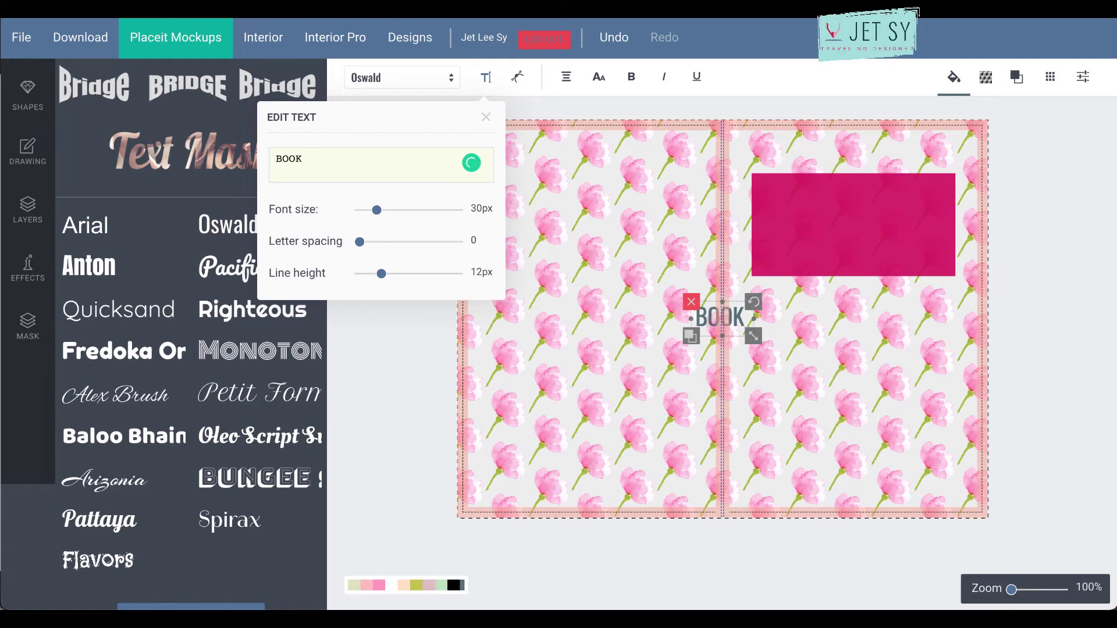
{"action": "type", "text": "COVER TITLE"}
{"action": "left_click_drag", "start_coordinate": [740, 319], "coordinate": [868, 225]}
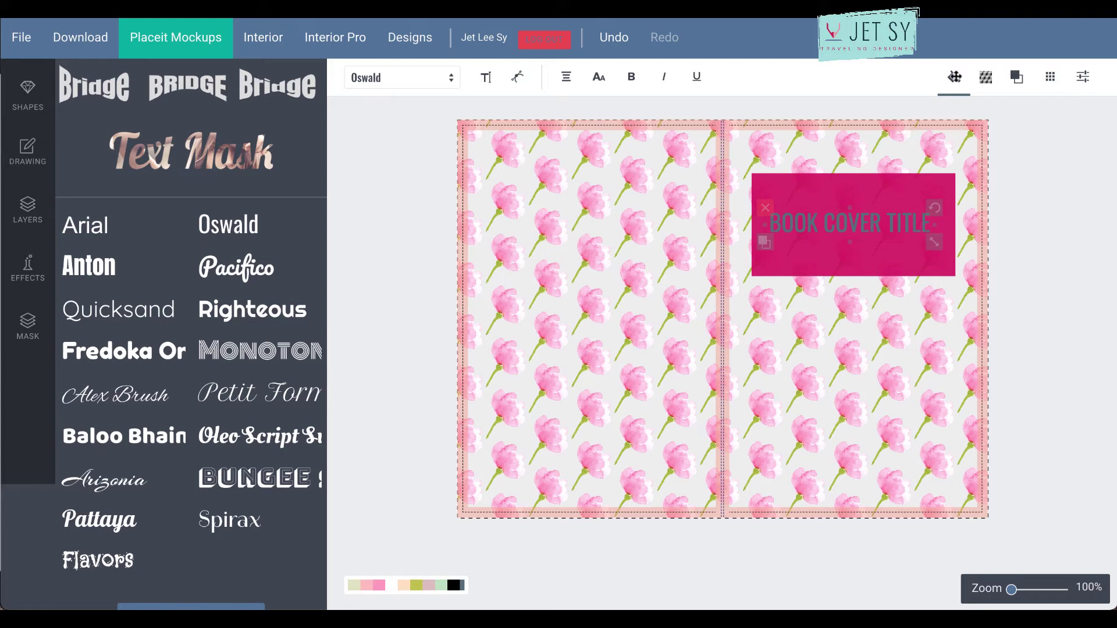
- Fill the BOOK COVER TITLE text with the light #eeeeee swatch, then reselect the title and rectangle
{"action": "left_click", "coordinate": [954, 76]}
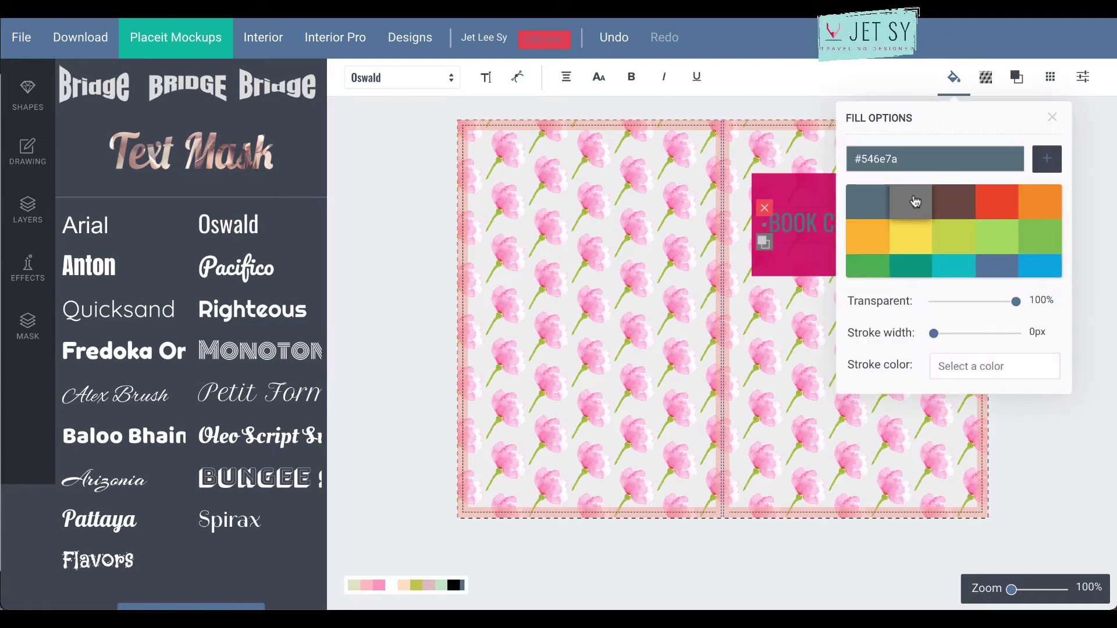
{"action": "scroll", "coordinate": [915, 194], "scroll_direction": "down", "scroll_amount": 2}
{"action": "left_click", "coordinate": [1041, 226]}
{"action": "key", "text": "Escape"}
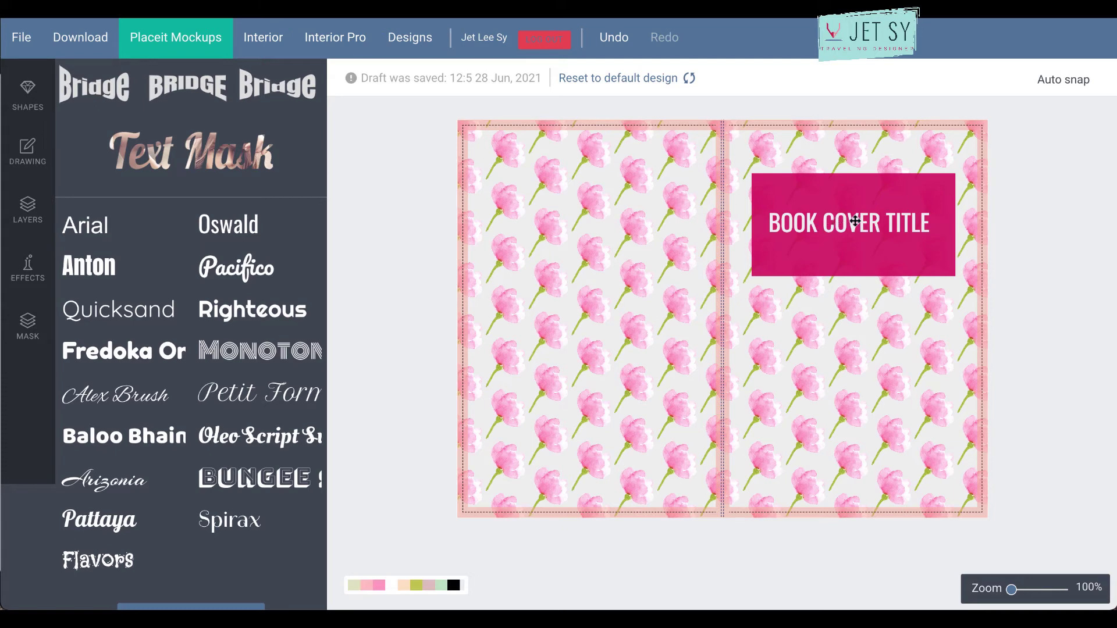
{"action": "left_click", "coordinate": [833, 222]}
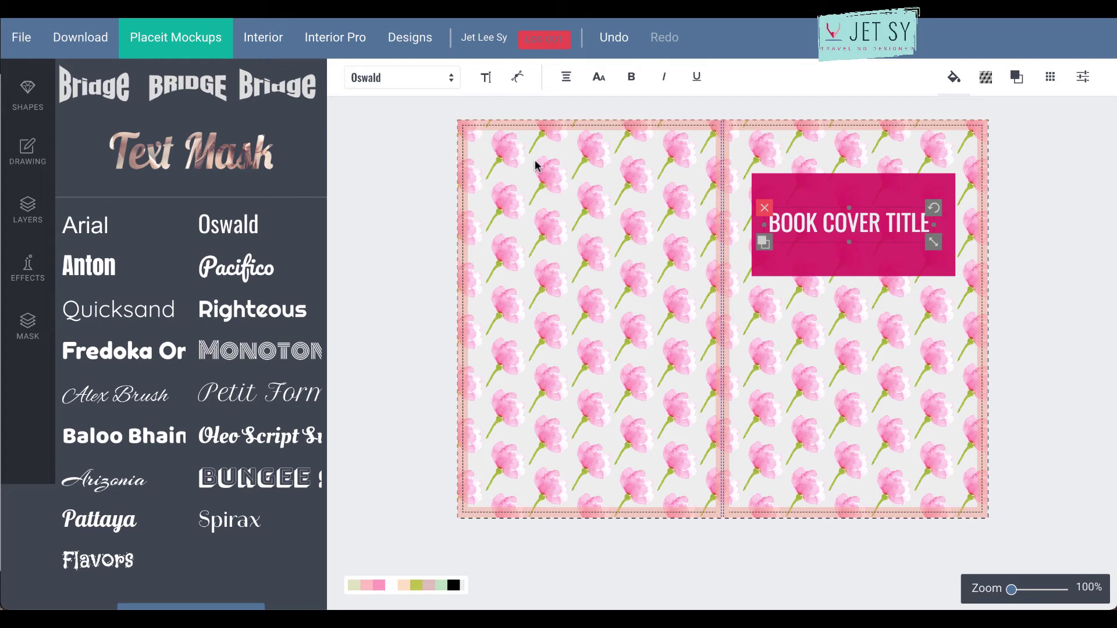
{"action": "left_click", "coordinate": [829, 182]}
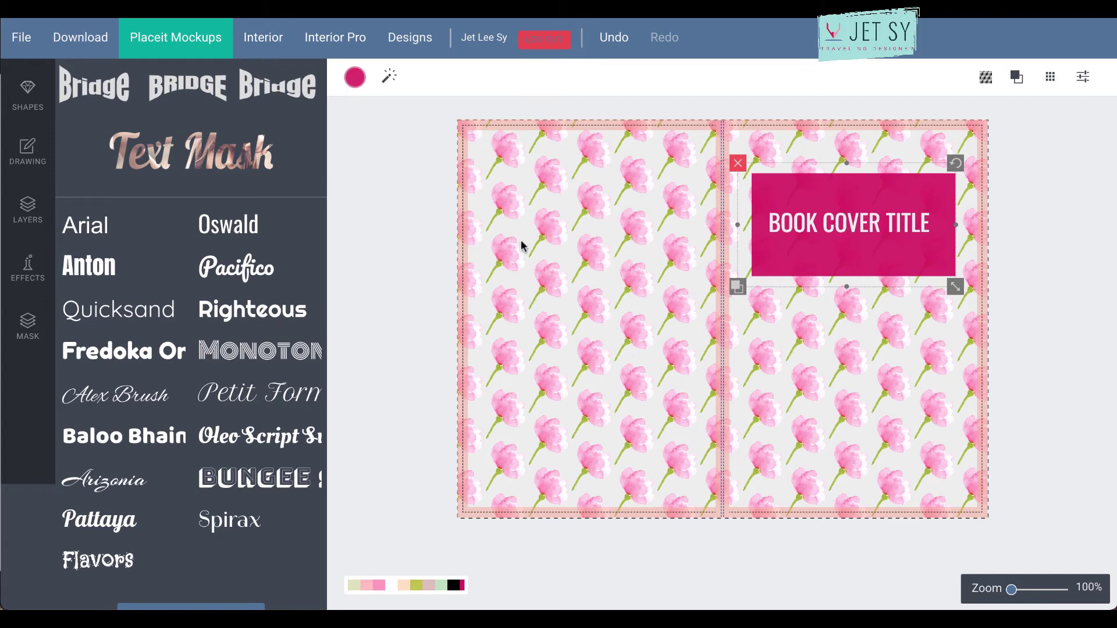
- Discard the floral design in Product settings, leaving a plain #eeeeee cover
{"action": "scroll", "coordinate": [192, 174], "scroll_direction": "up", "scroll_amount": 3}
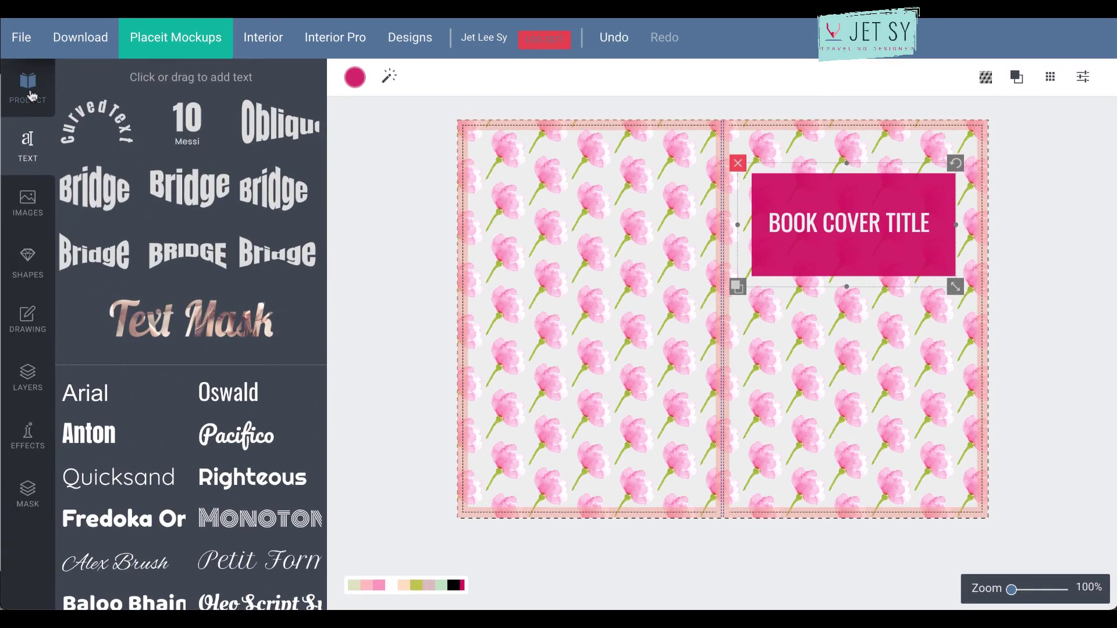
{"action": "left_click", "coordinate": [341, 219]}
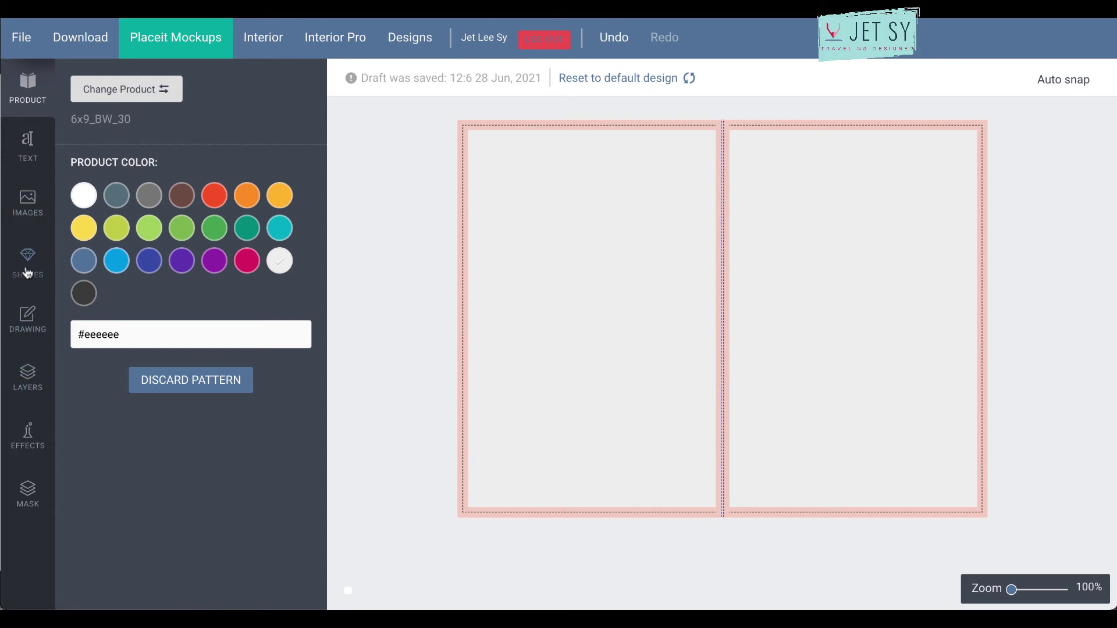
- Add a square shape and stretch it across both front and back cover panels
{"action": "left_click", "coordinate": [27, 264]}
{"action": "left_click", "coordinate": [234, 570]}
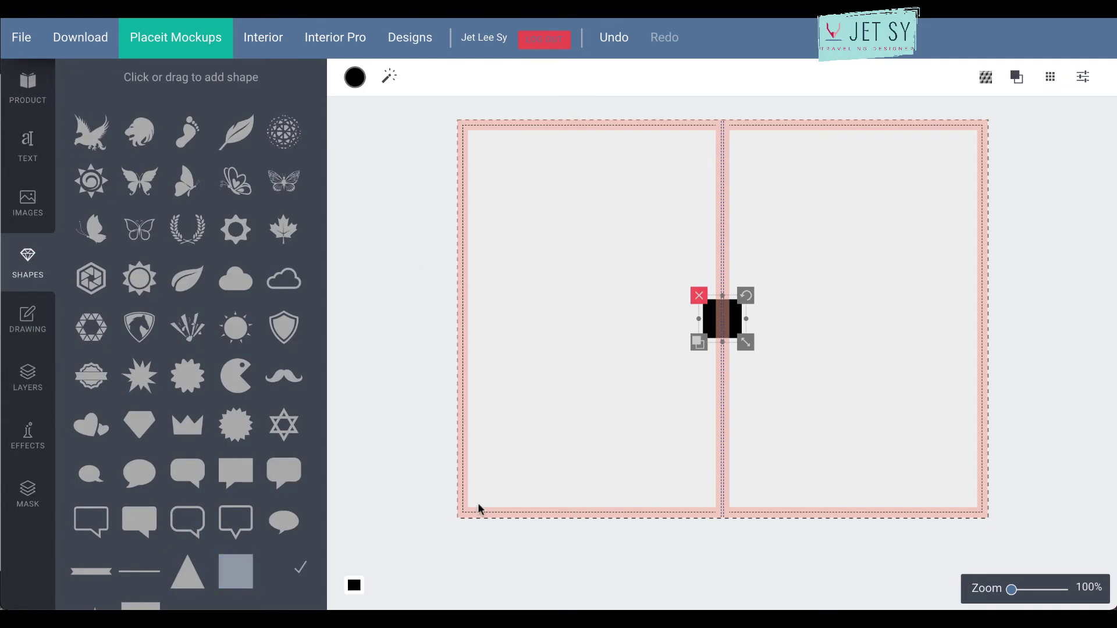
{"action": "left_click_drag", "start_coordinate": [748, 342], "coordinate": [979, 513]}
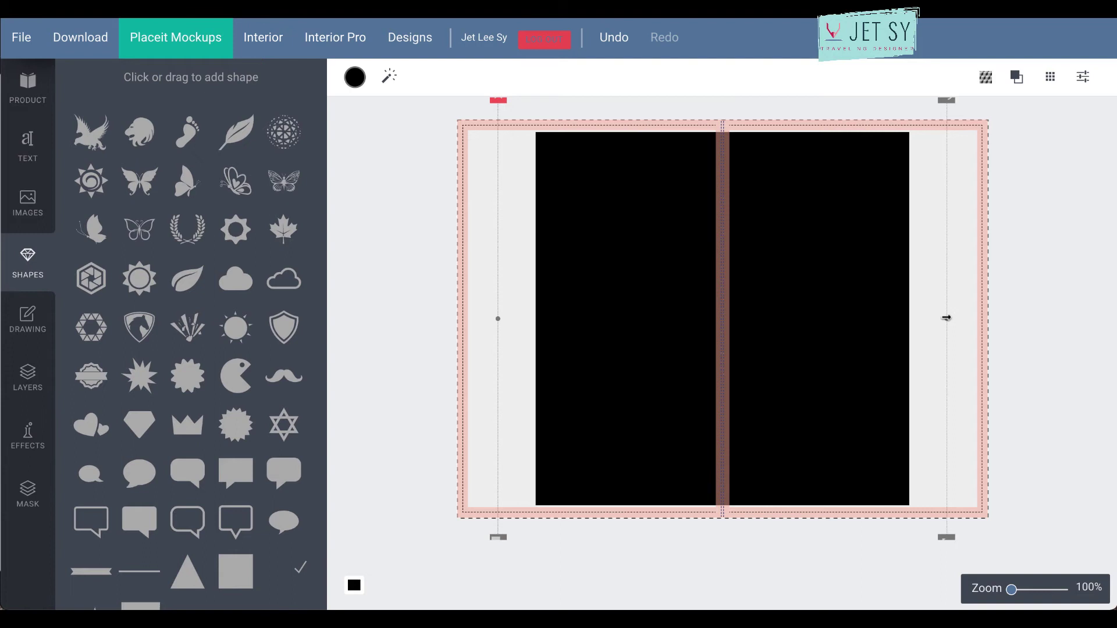
{"action": "left_click_drag", "start_coordinate": [946, 317], "coordinate": [1010, 320]}
- Fill the full-cover rectangle with pink #d86c9e using the custom colour picker
{"action": "left_click", "coordinate": [460, 246]}
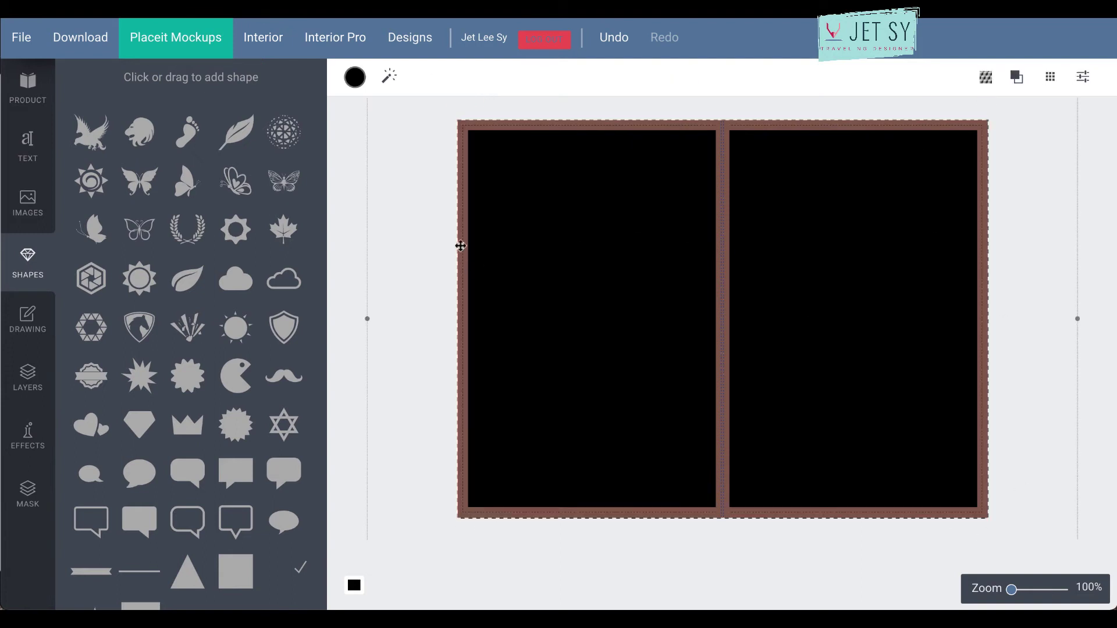
{"action": "left_click", "coordinate": [355, 76]}
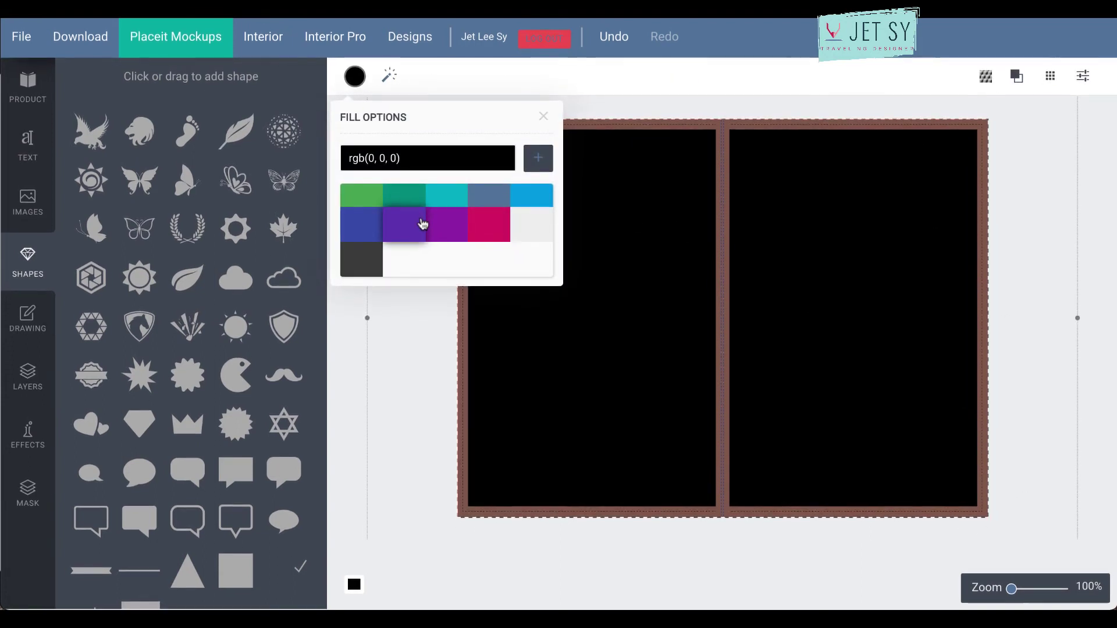
{"action": "scroll", "coordinate": [494, 207], "scroll_direction": "up", "scroll_amount": 2}
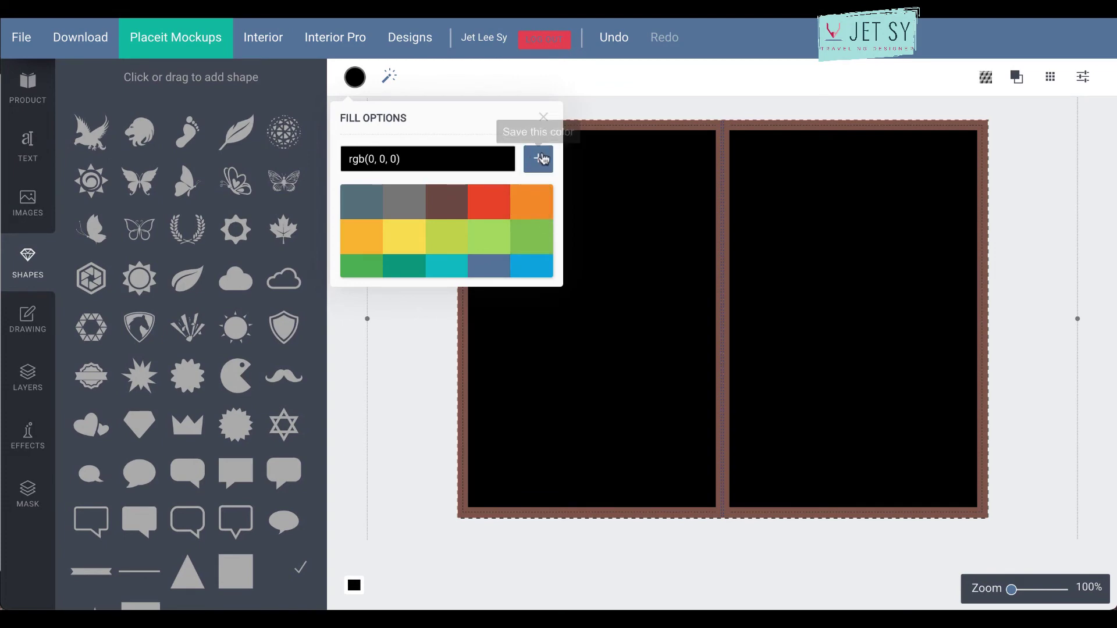
{"action": "scroll", "coordinate": [473, 219], "scroll_direction": "down", "scroll_amount": 2}
{"action": "left_click", "coordinate": [466, 241]}
{"action": "left_click", "coordinate": [481, 252]}
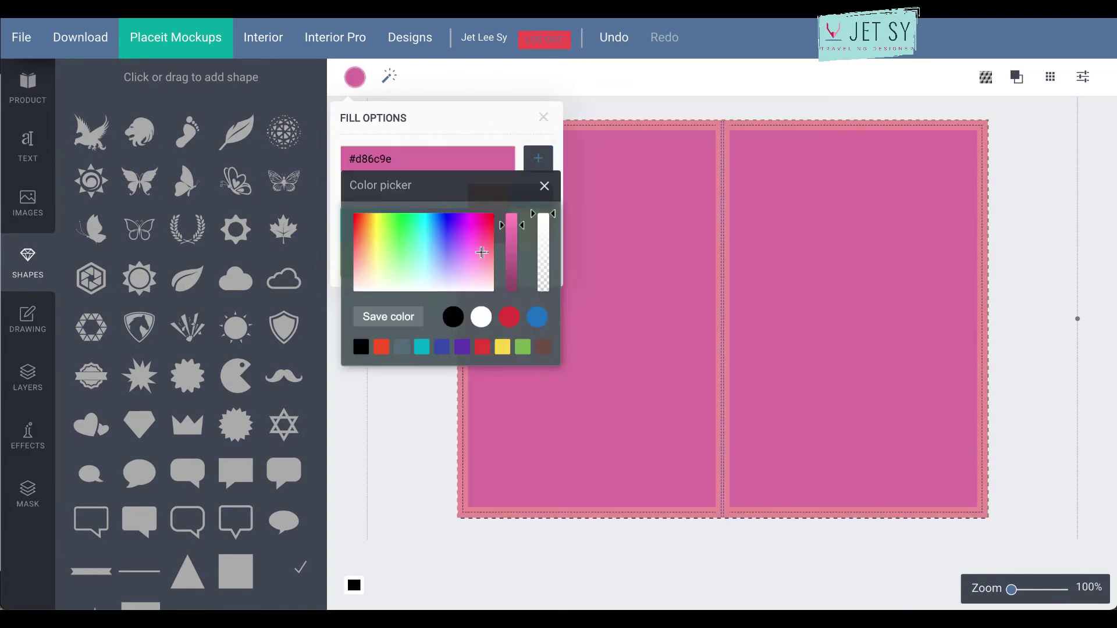
{"action": "left_click", "coordinate": [637, 108]}
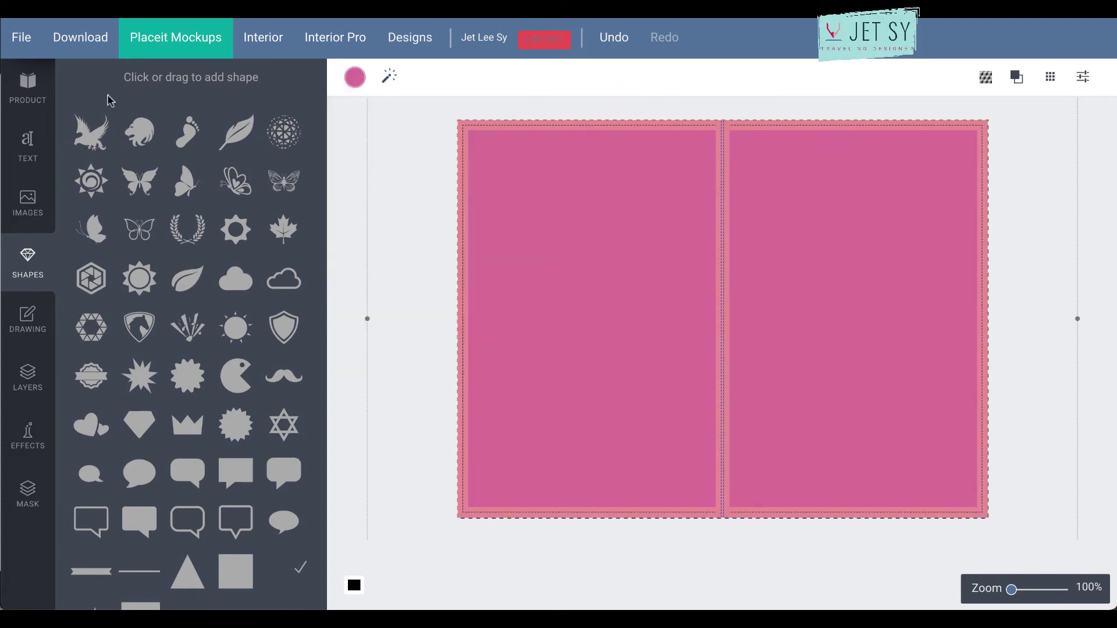
{"action": "left_click", "coordinate": [24, 224]}
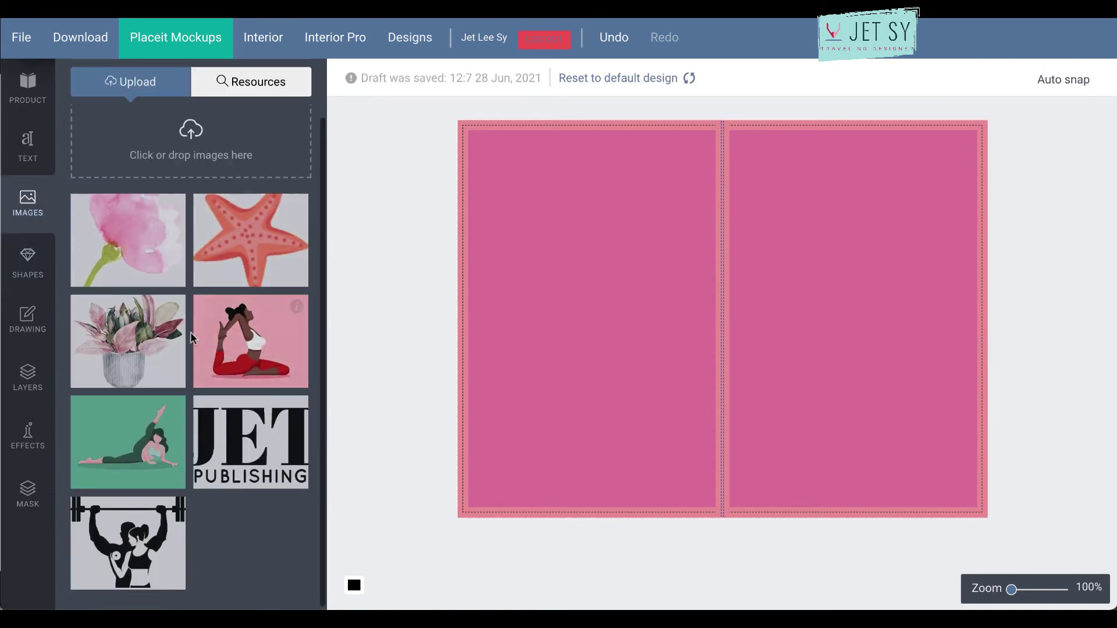
- Add the yoga woman illustration and size it on the lower front cover
{"action": "left_click", "coordinate": [275, 342]}
{"action": "left_click_drag", "start_coordinate": [860, 280], "coordinate": [990, 342]}
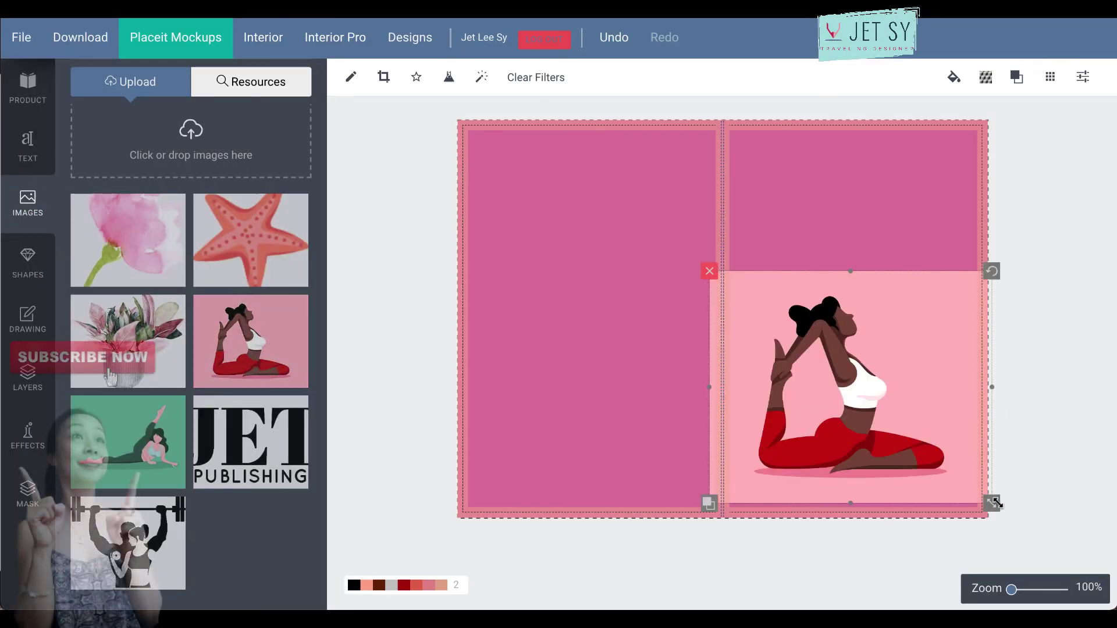
{"action": "left_click_drag", "start_coordinate": [989, 500], "coordinate": [945, 469]}
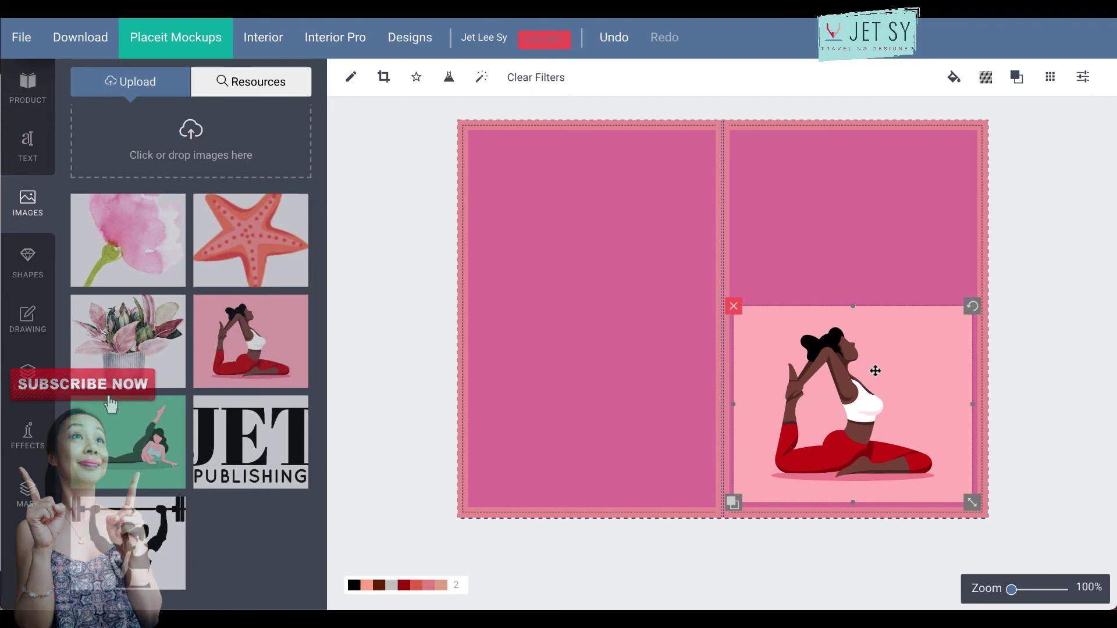
- Remove the illustration's light pink backdrop using Remove background with Deep set to 200
{"action": "left_click", "coordinate": [449, 81]}
{"action": "left_click_drag", "start_coordinate": [323, 159], "coordinate": [421, 158]}
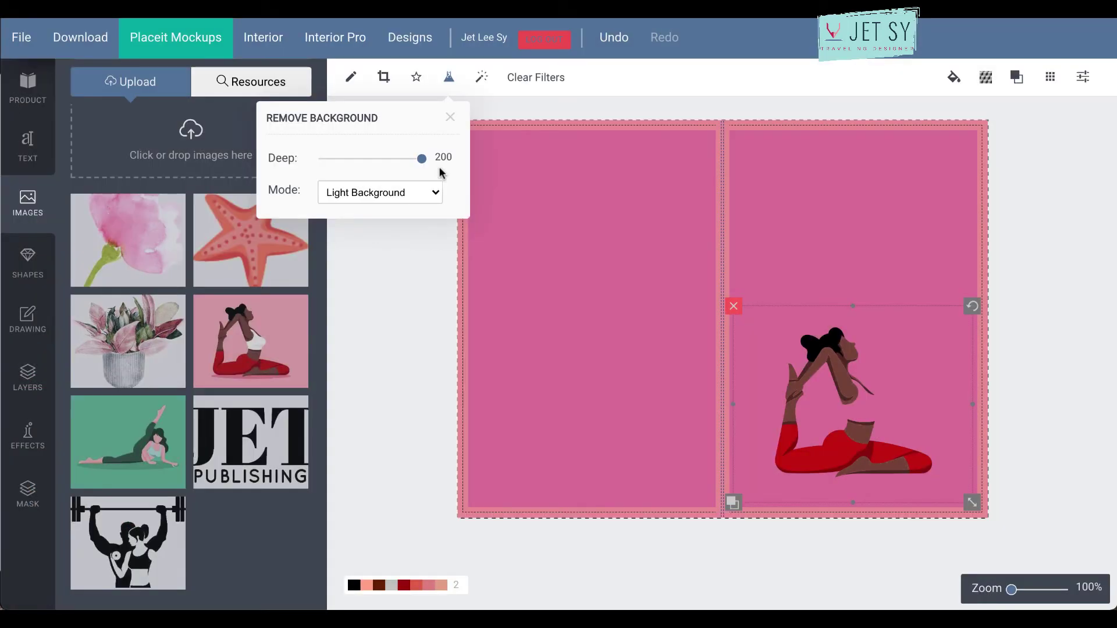
{"action": "left_click", "coordinate": [466, 106]}
{"action": "left_click", "coordinate": [27, 145]}
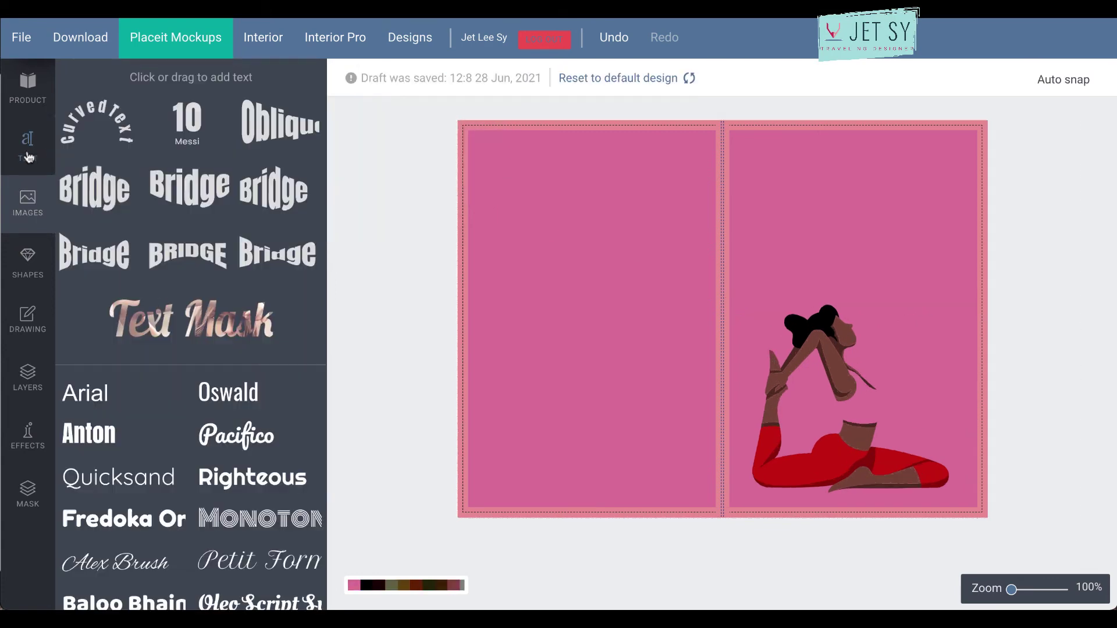
- Add a red Bridge-style 'YOGA' title, sized and placed at the top of the front cover
{"action": "left_click", "coordinate": [204, 259]}
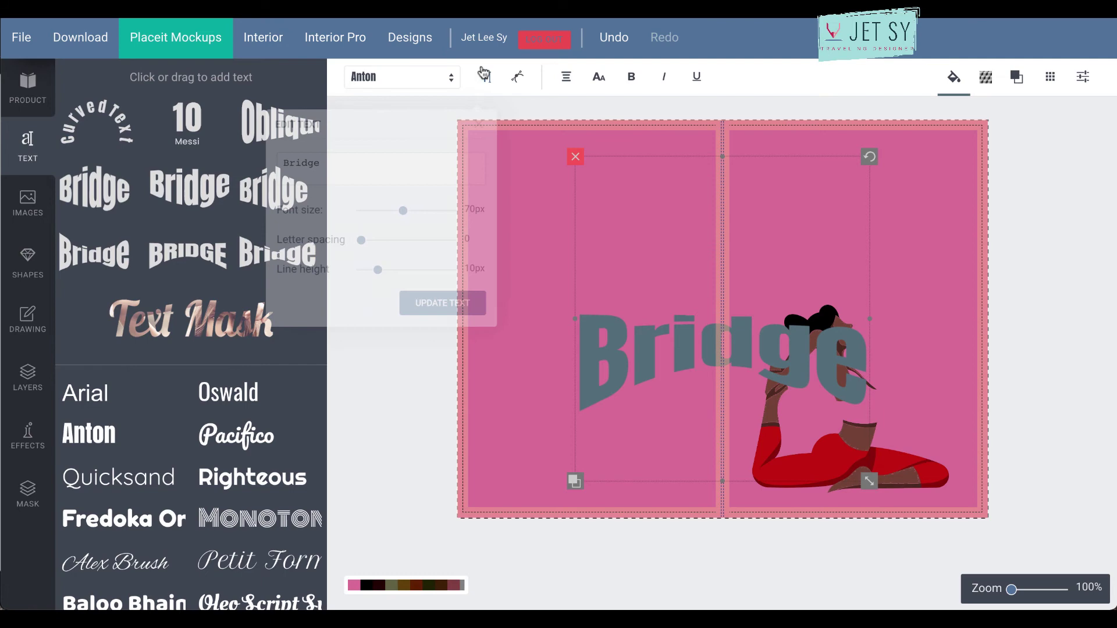
{"action": "triple_click", "coordinate": [354, 156]}
{"action": "type", "text": "YOGA"}
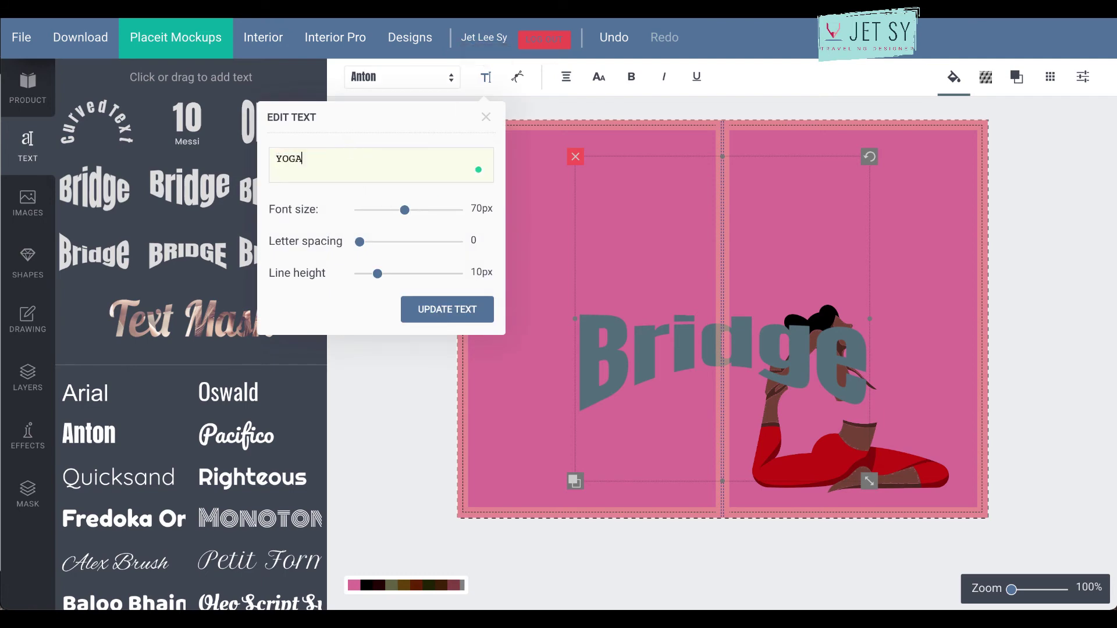
{"action": "left_click", "coordinate": [447, 309]}
{"action": "left_click", "coordinate": [953, 76]}
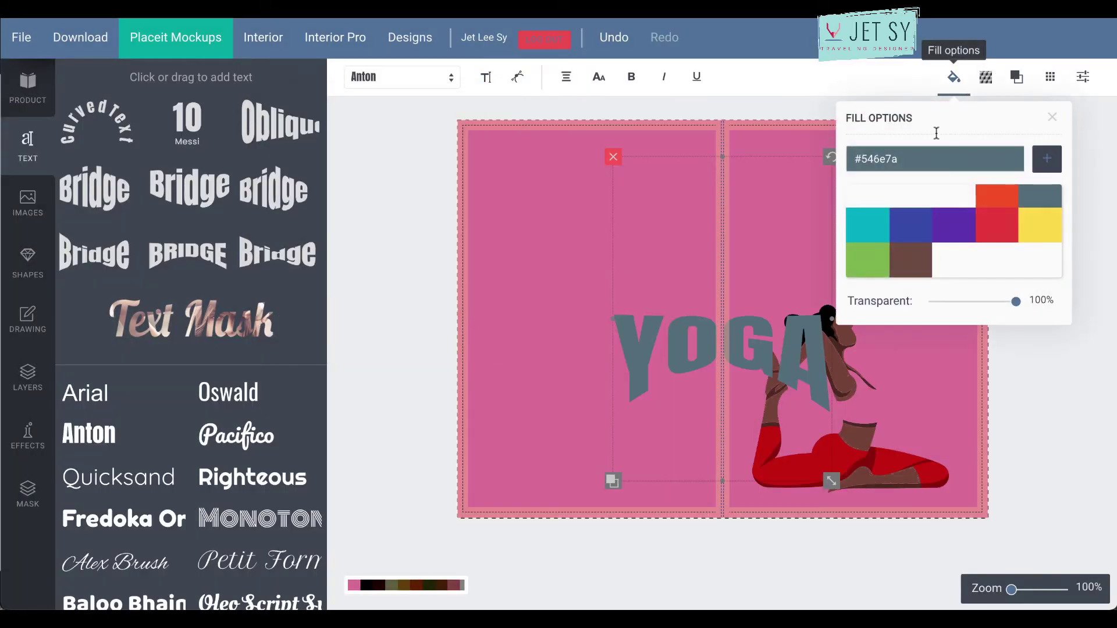
{"action": "left_click", "coordinate": [997, 224]}
{"action": "left_click", "coordinate": [1052, 117]}
{"action": "left_click_drag", "start_coordinate": [801, 302], "coordinate": [948, 189]}
{"action": "left_click_drag", "start_coordinate": [979, 333], "coordinate": [972, 318]}
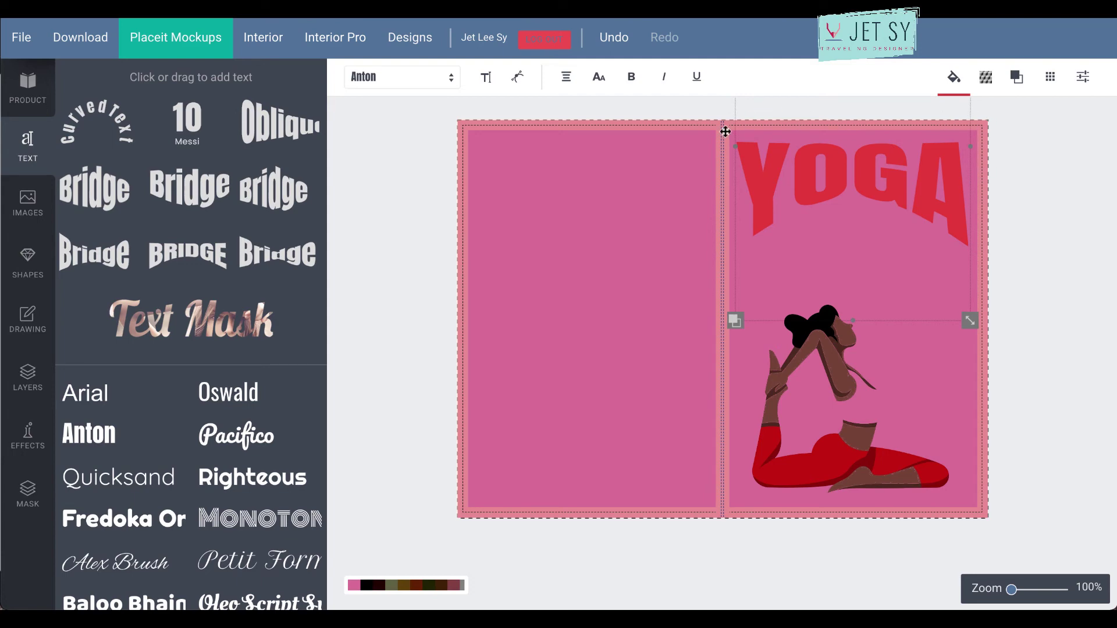
{"action": "left_click", "coordinate": [1064, 252]}
{"action": "left_click", "coordinate": [886, 174]}
- Add a white (#ffffff) Oswald 'JOURNAL' subtitle directly beneath the YOGA title
{"action": "left_click", "coordinate": [228, 393]}
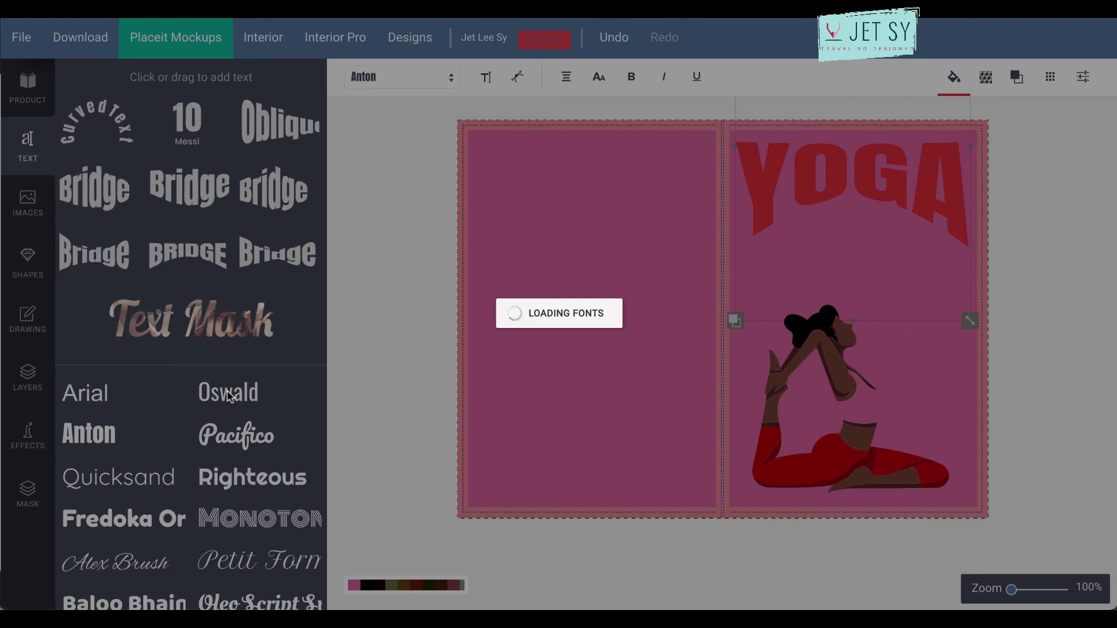
{"action": "type", "text": "JOURNAL"}
{"action": "left_click_drag", "start_coordinate": [732, 317], "coordinate": [863, 227]}
{"action": "left_click", "coordinate": [954, 77]}
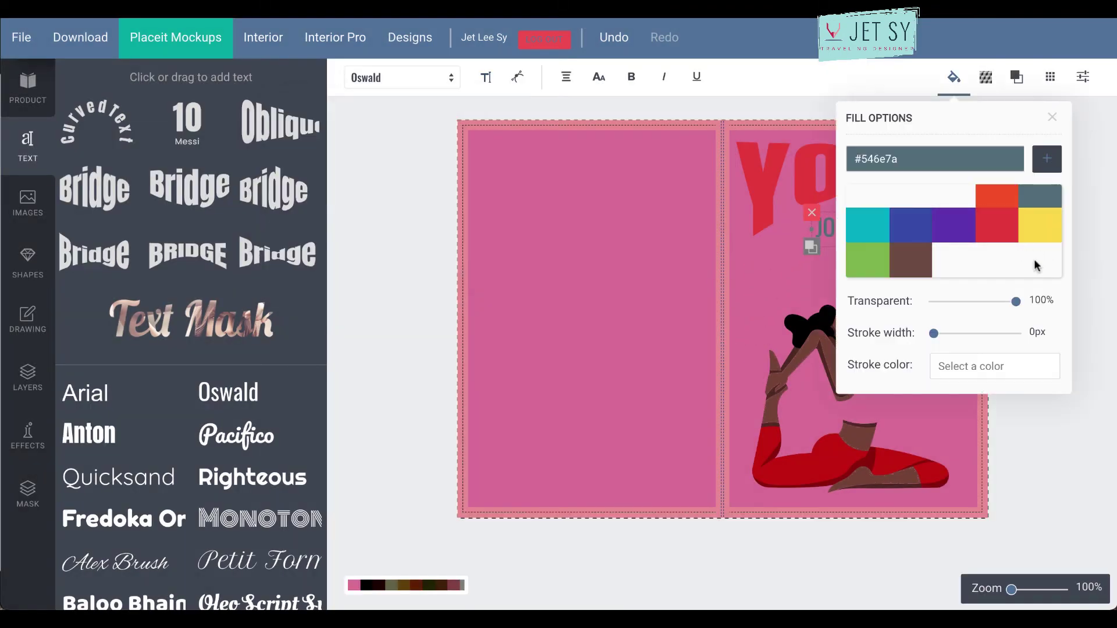
{"action": "left_click", "coordinate": [957, 166]}
{"action": "type", "text": "0"}
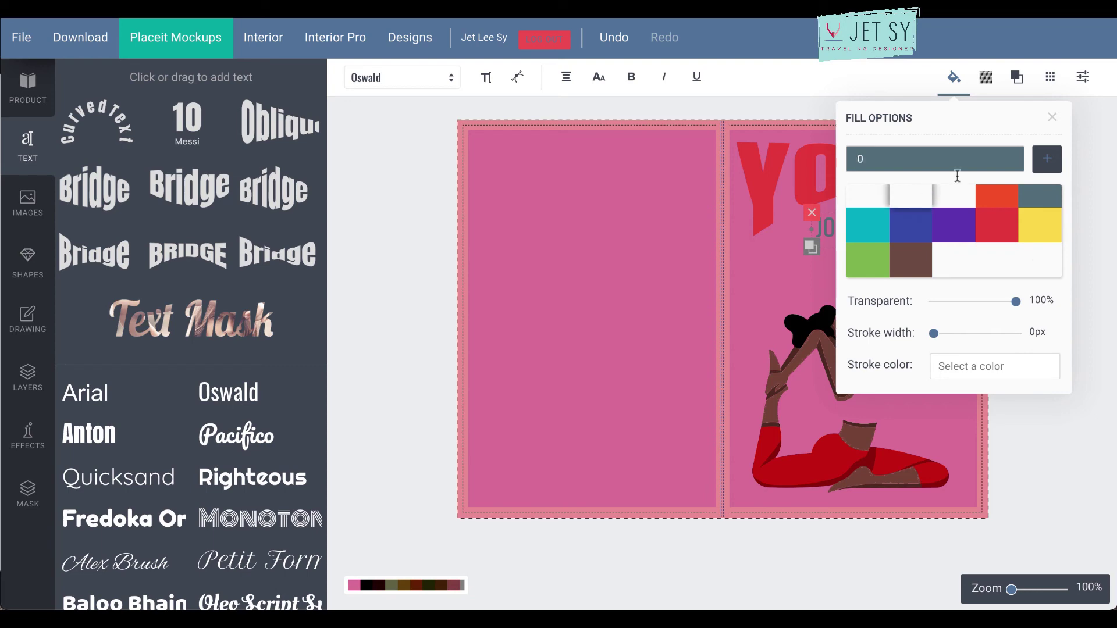
{"action": "left_click", "coordinate": [1048, 159]}
{"action": "left_click", "coordinate": [1003, 290]}
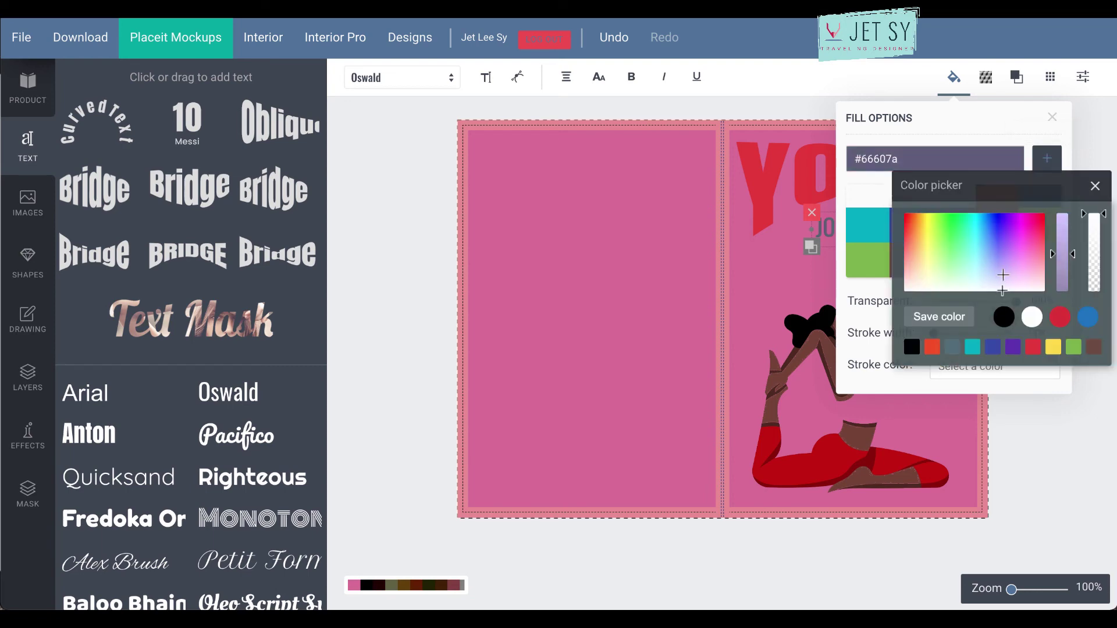
{"action": "left_click", "coordinate": [1031, 317]}
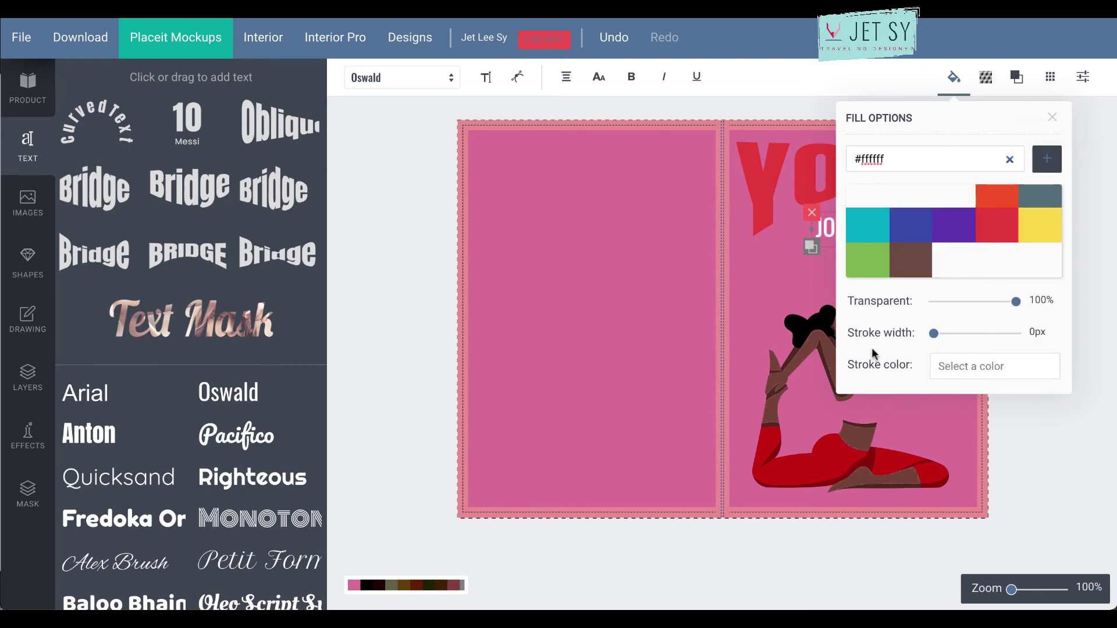
{"action": "left_click", "coordinate": [1088, 319]}
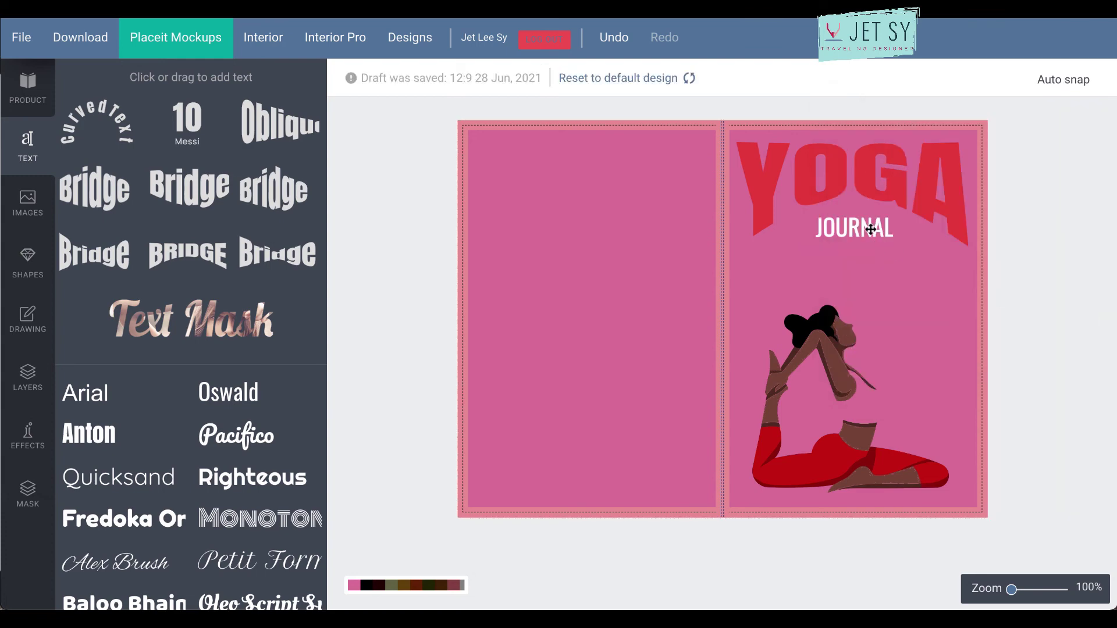
{"action": "left_click_drag", "start_coordinate": [871, 230], "coordinate": [871, 226]}
- Add the JET PUBLISHING logo, shrink it, and place it in the back cover's bottom-left corner
{"action": "left_click", "coordinate": [1029, 230]}
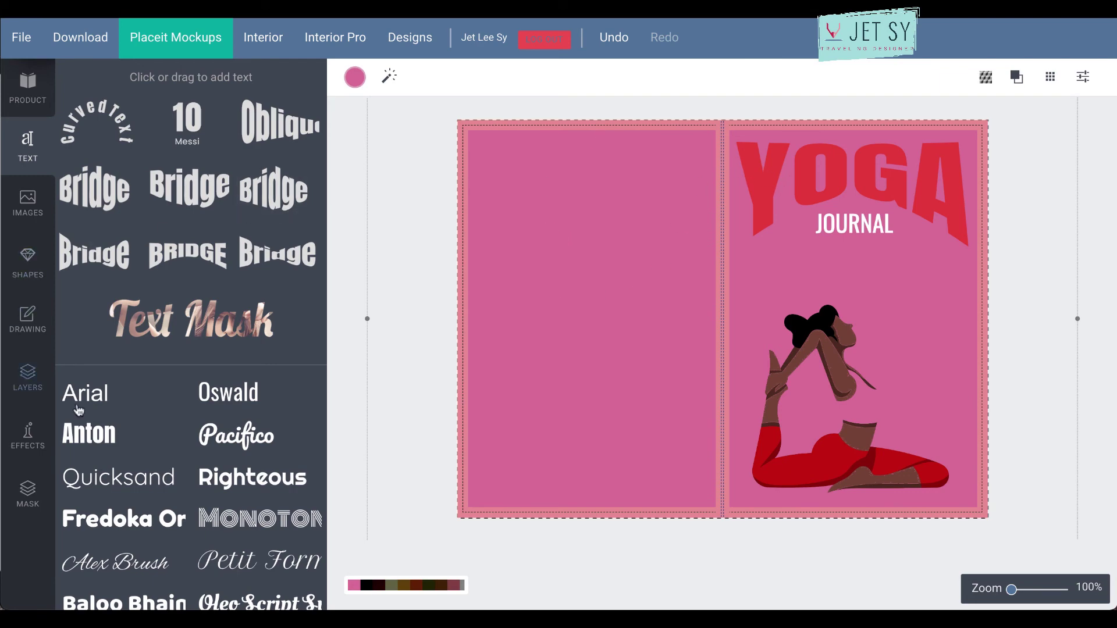
{"action": "left_click", "coordinate": [28, 207]}
{"action": "left_click", "coordinate": [250, 442]}
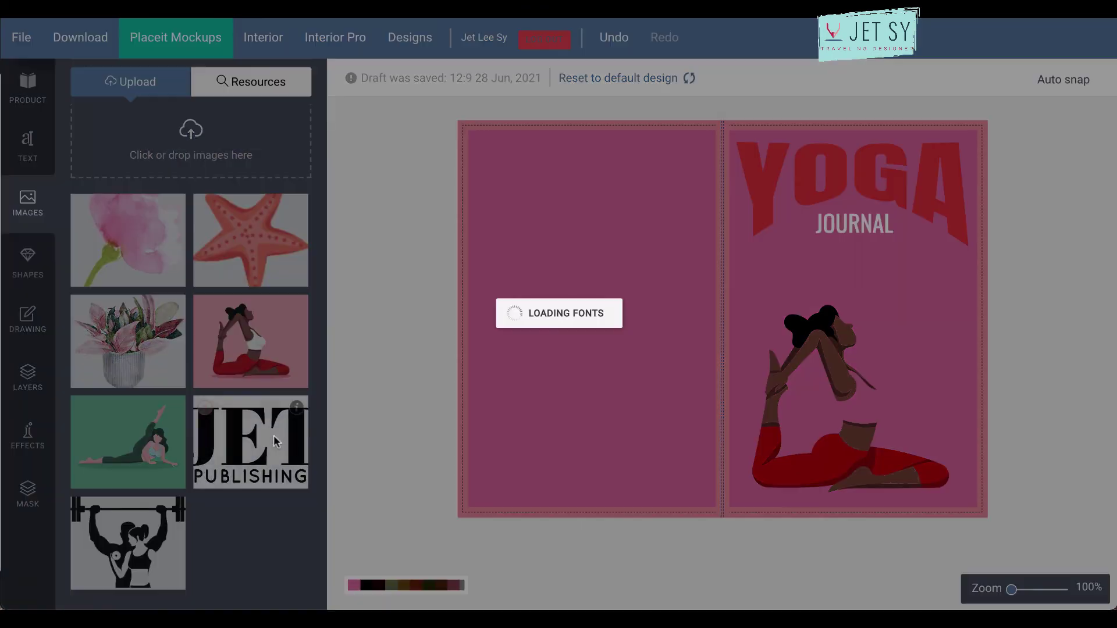
{"action": "left_click_drag", "start_coordinate": [943, 463], "coordinate": [496, 492]}
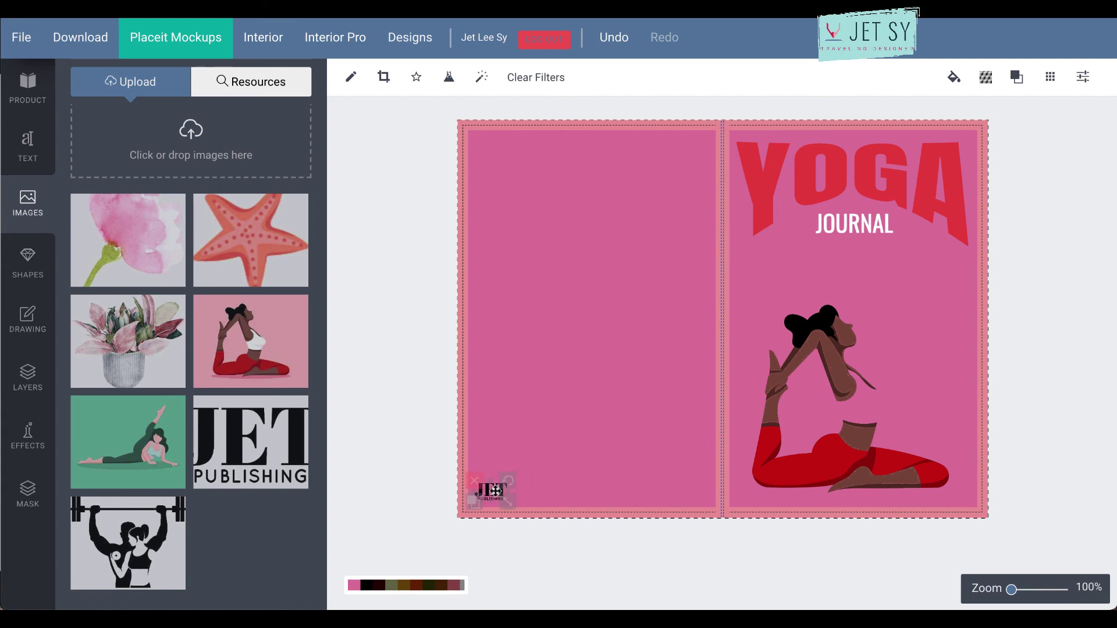
{"action": "left_click", "coordinate": [553, 401]}
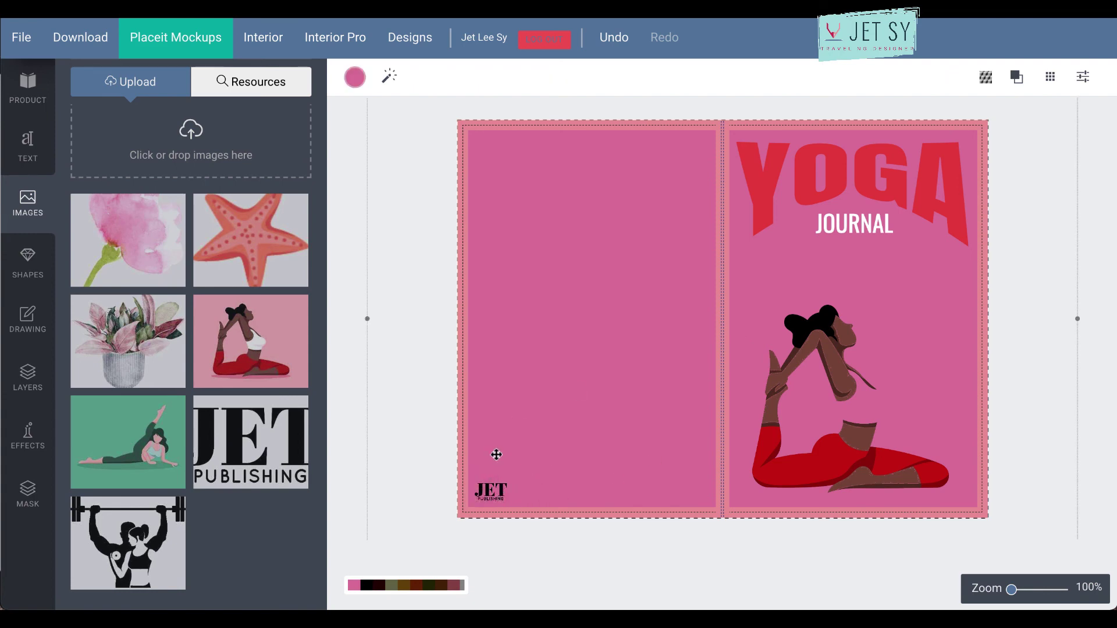